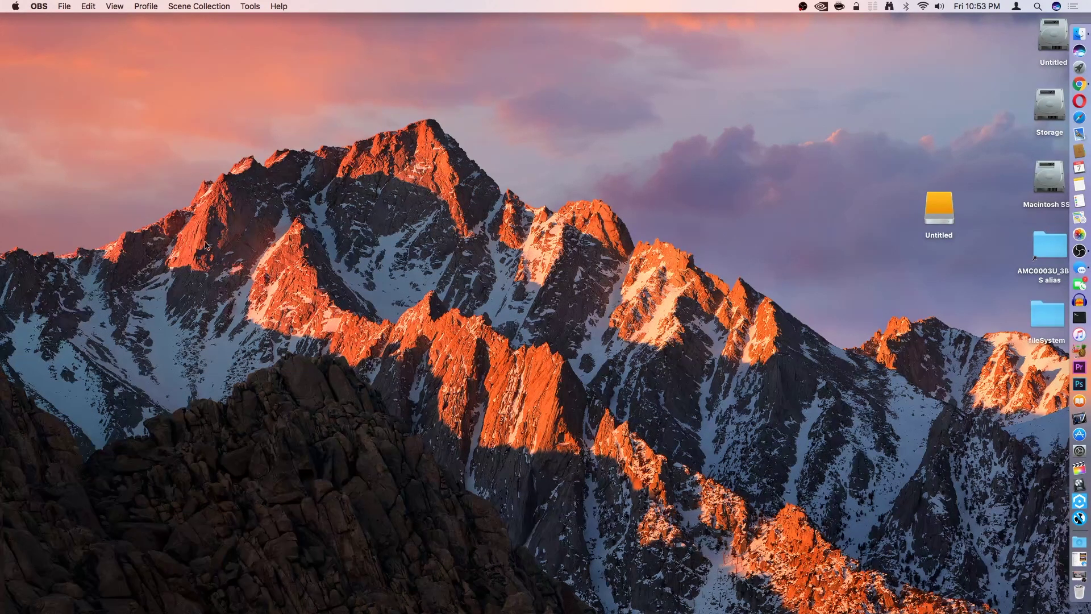
- Select the yellow 'Untitled' external drive on the desktop
click(937, 214)
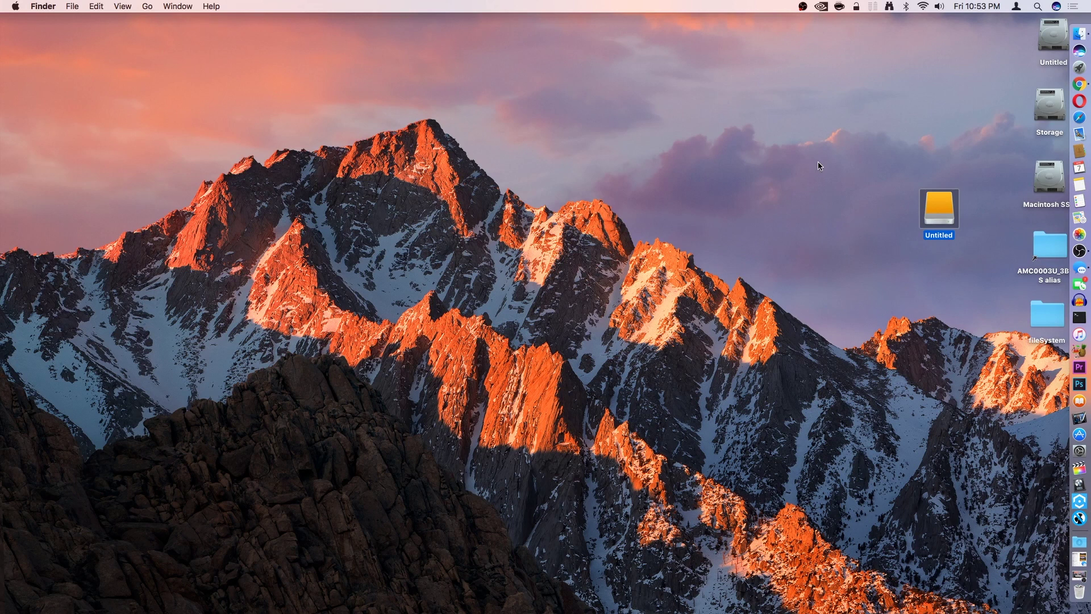
- Launch Disk Utility through a Spotlight search for 'disk ut' and move its window to the upper left
click(1038, 6)
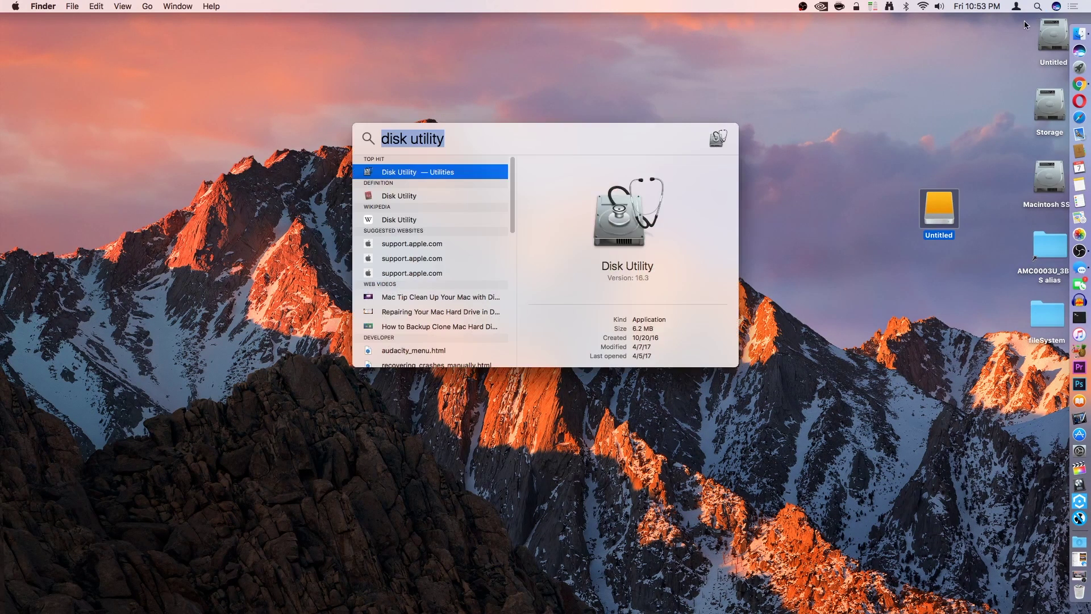
text(disk ut)
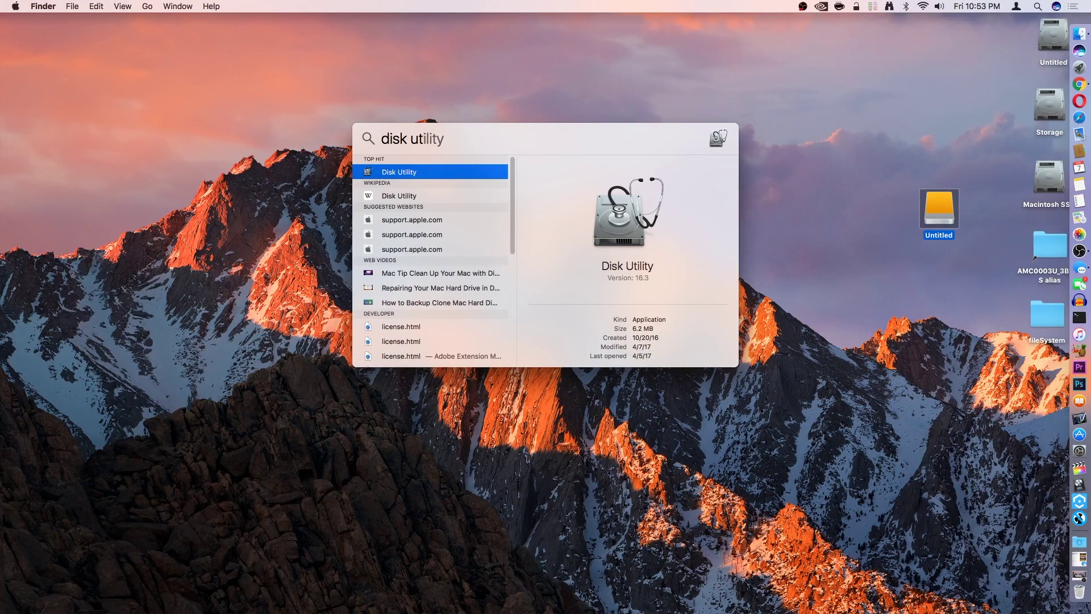
key(Return)
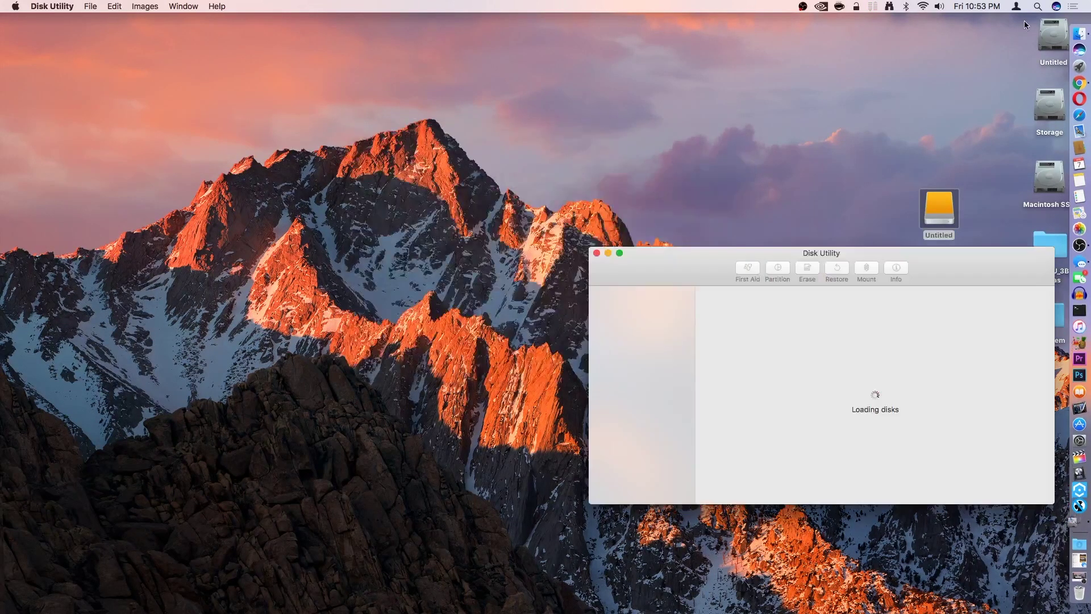
drag(649, 258, 306, 77)
- Erase WD My Passport as 'My TMB', Mac OS Extended (Journaled), GUID Partition Map; the attempt fails
click(317, 232)
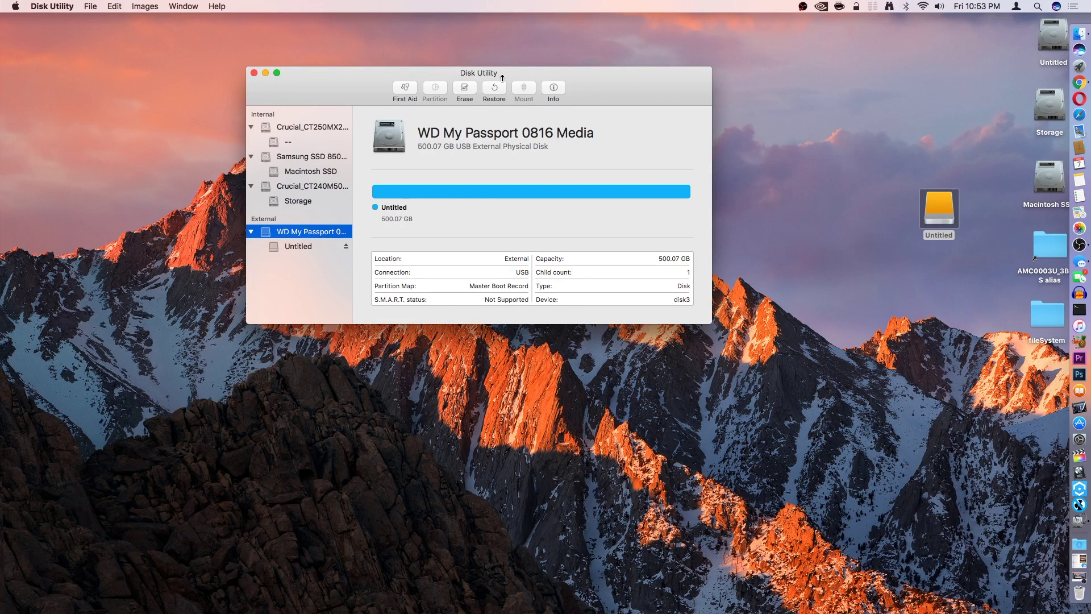
click(463, 89)
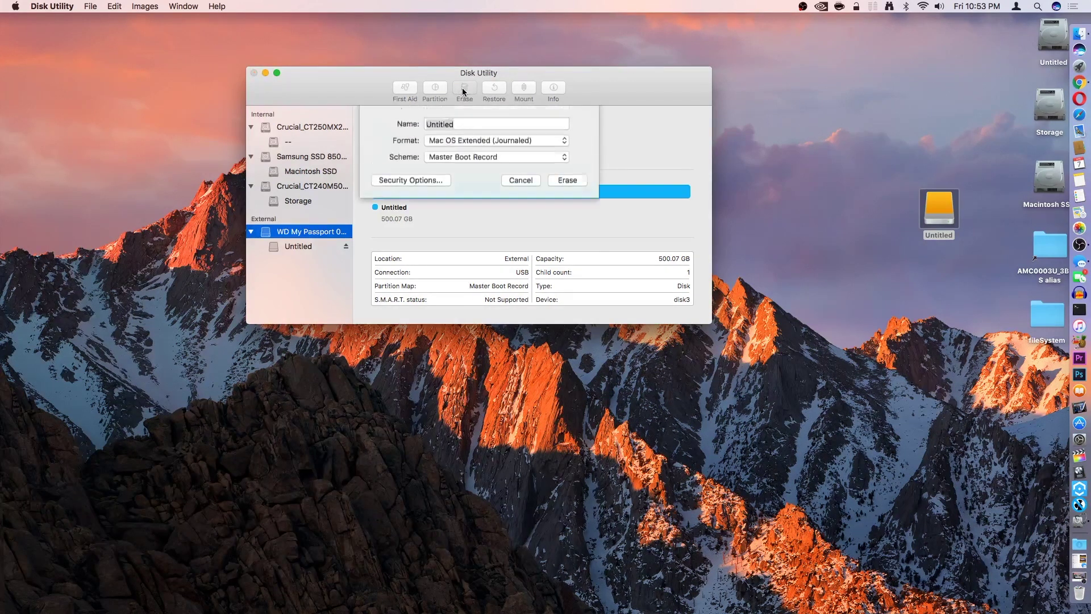
text(My )
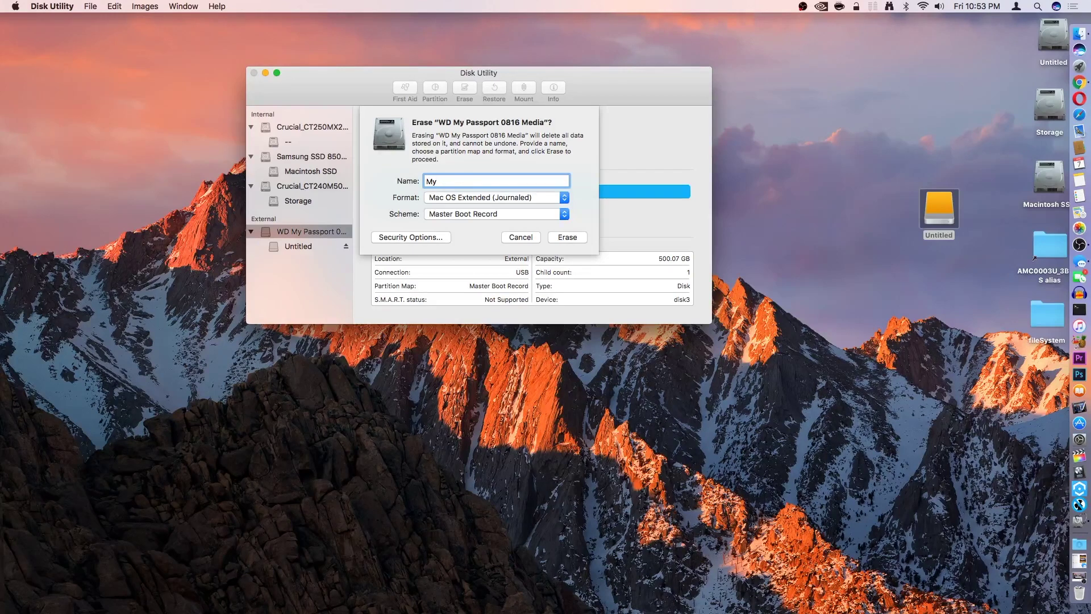
text(TMB)
click(495, 198)
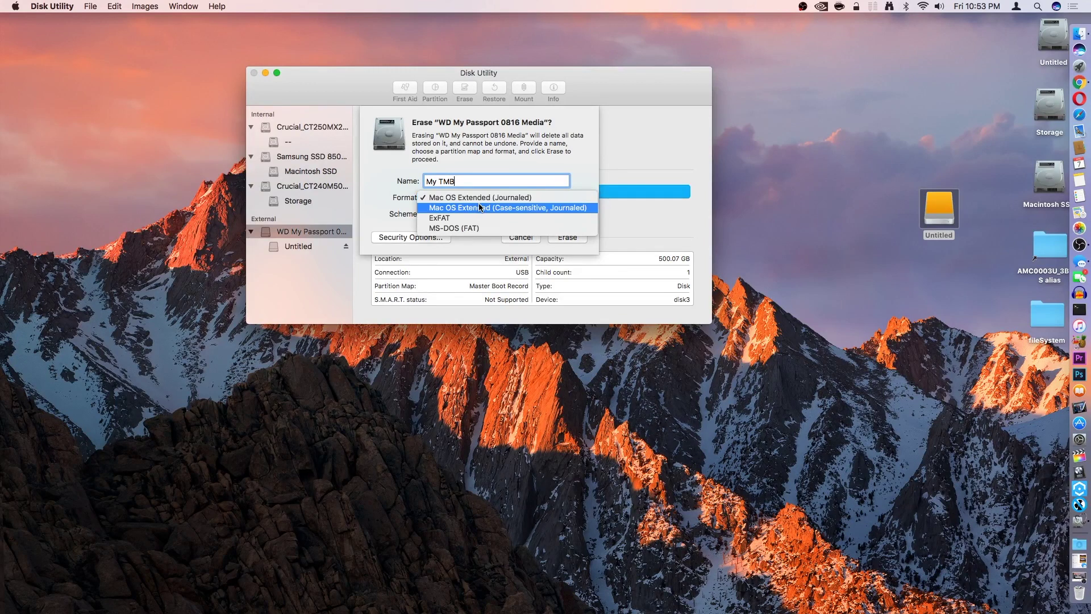
click(484, 202)
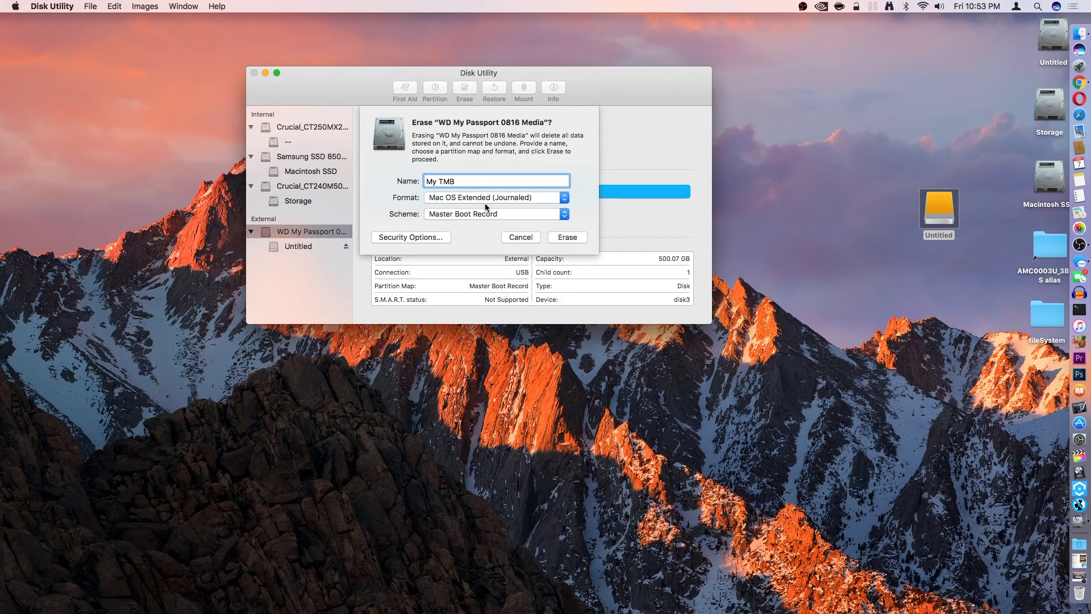
click(450, 217)
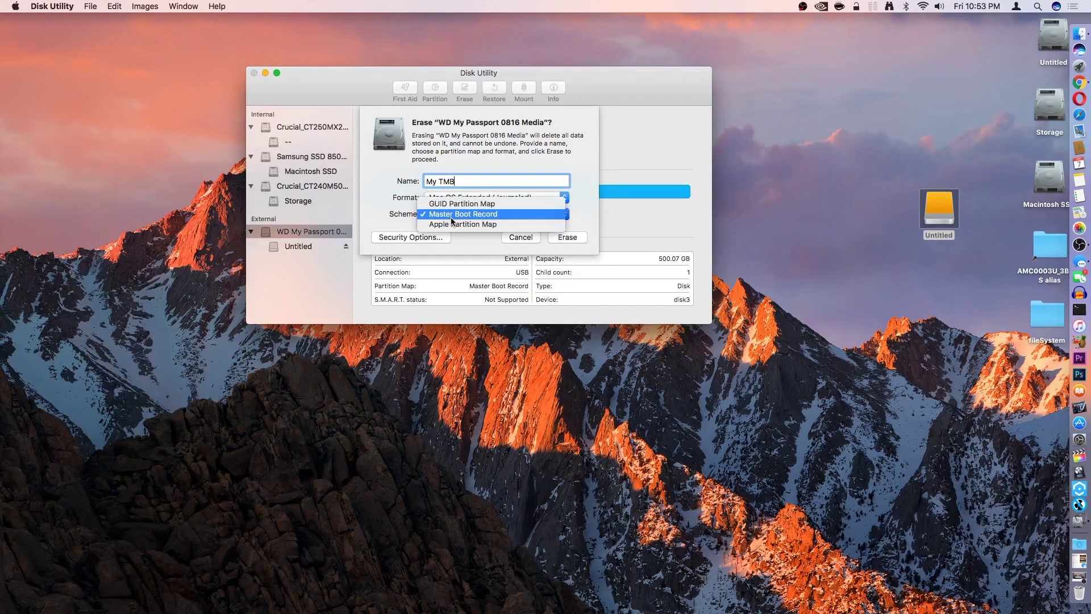
click(499, 206)
click(565, 239)
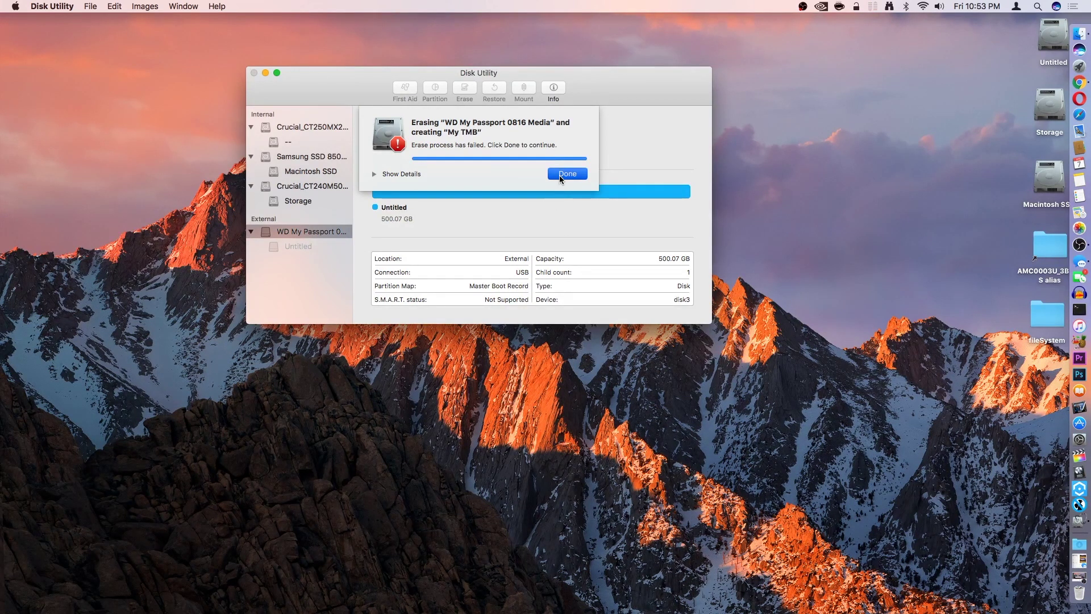
- Retry erasing WD My Passport as 'My TMB' with GUID Partition Map and show the erase details
click(566, 173)
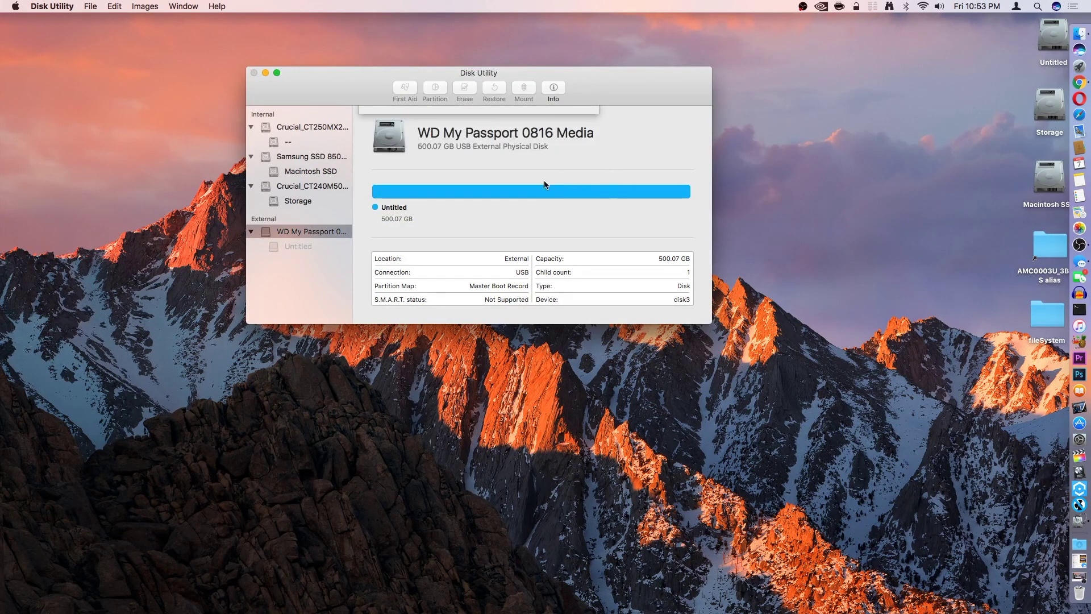
click(464, 90)
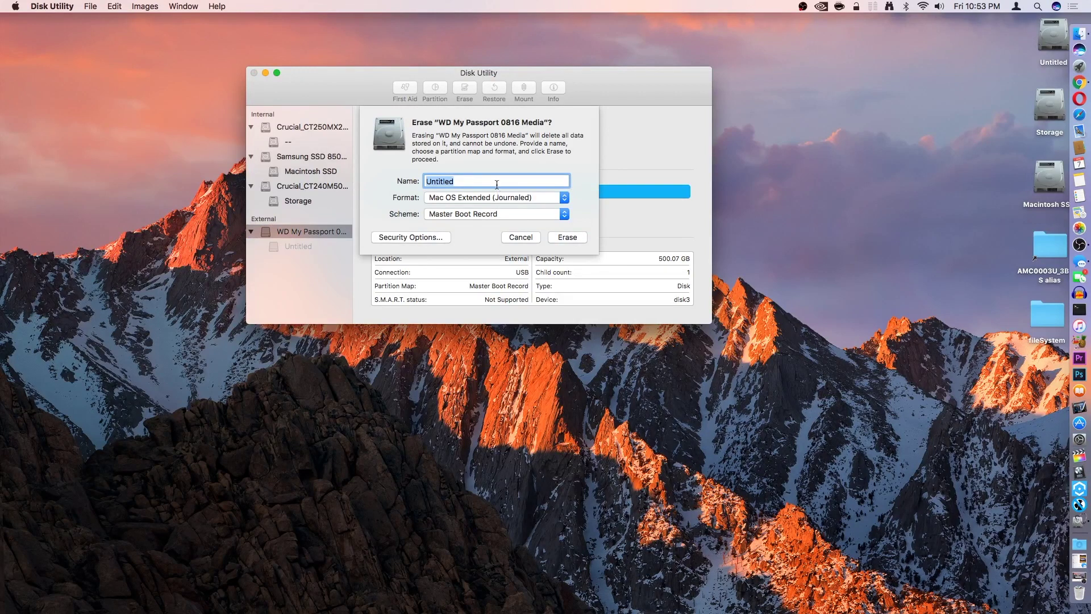
click(494, 213)
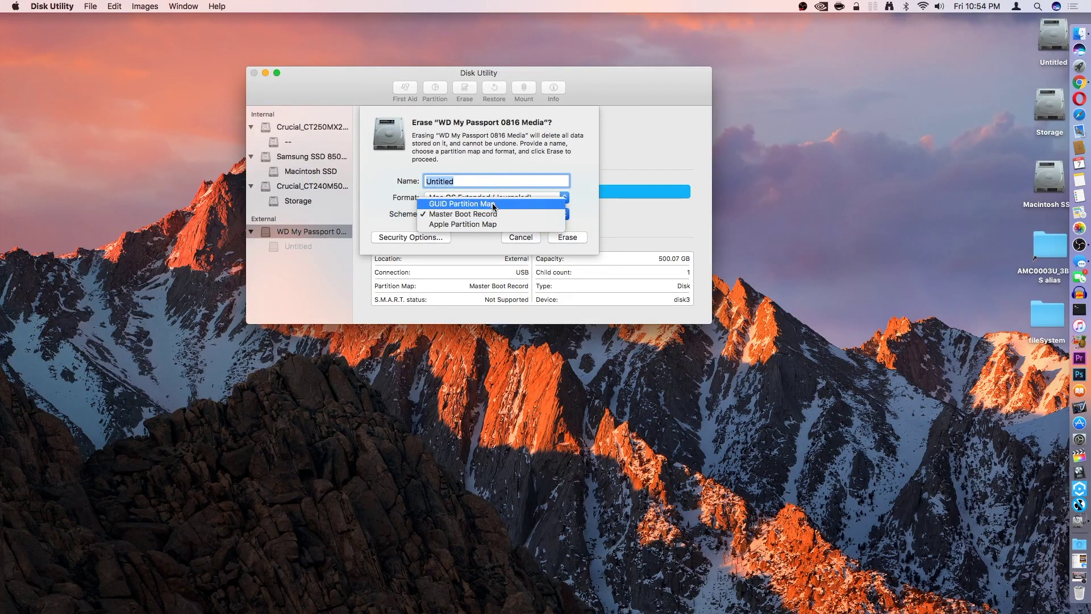
click(493, 203)
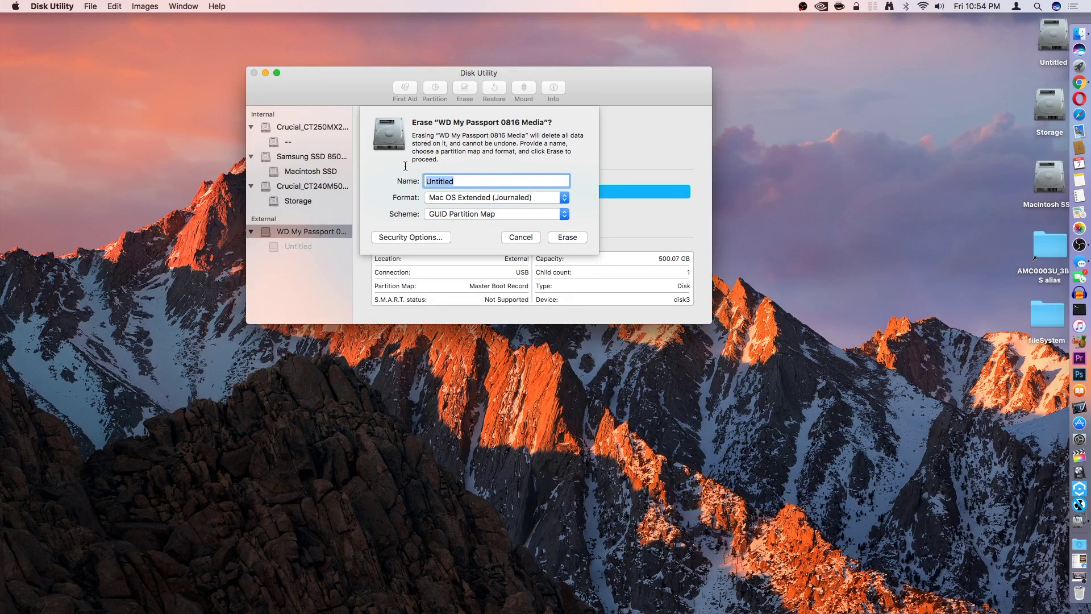
text(My TMB)
click(566, 237)
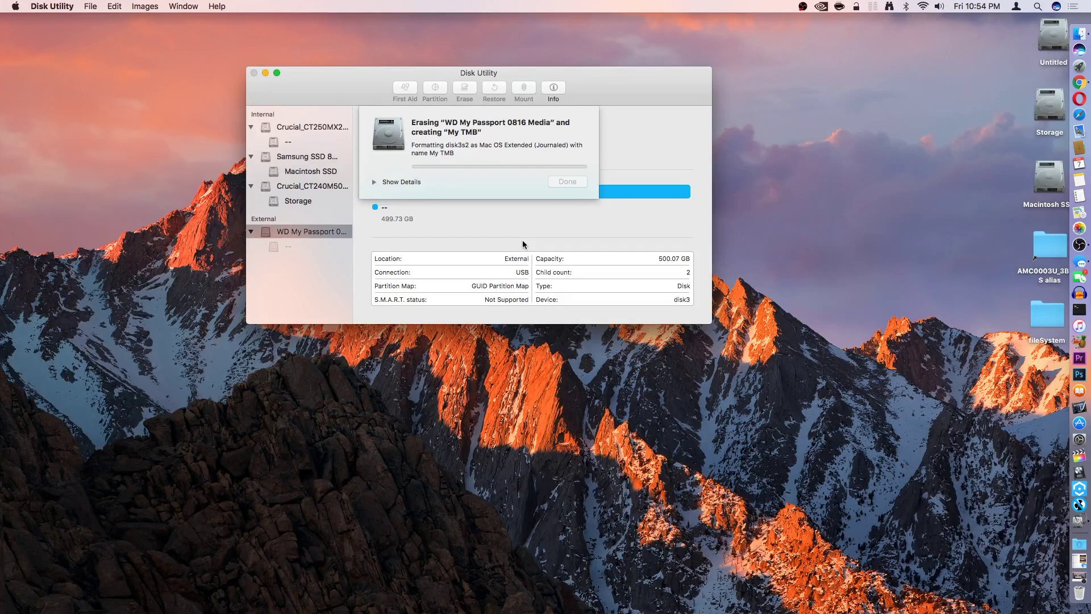
click(375, 184)
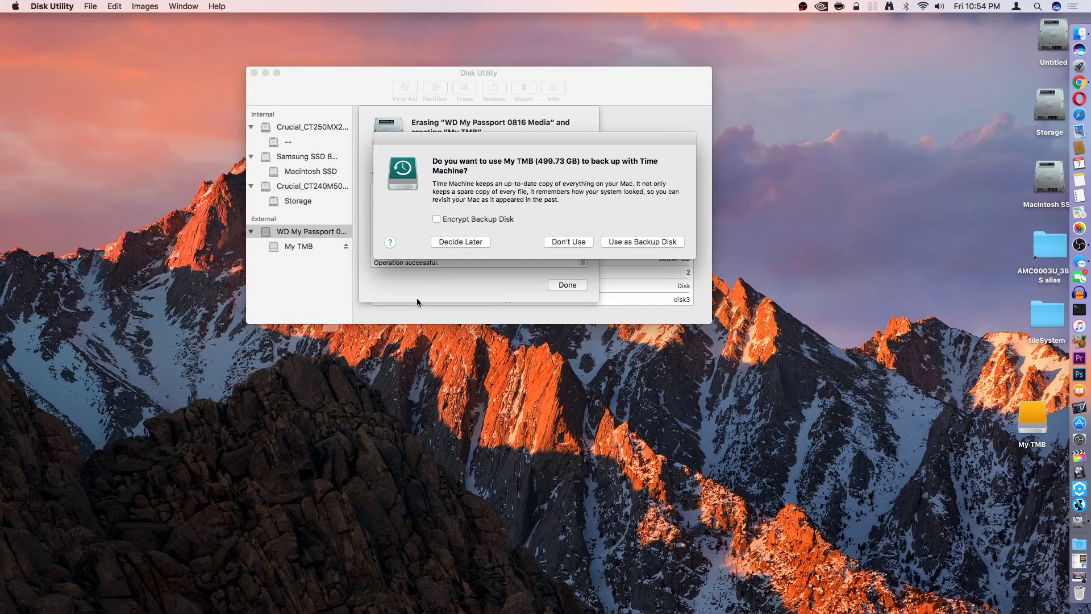
- Move the Time Machine prompt aside and accept My TMB as the backup disk
mouse_move(453, 141)
mouse_down()
mouse_move(538, 263)
mouse_move(449, 362)
mouse_move(452, 354)
mouse_up()
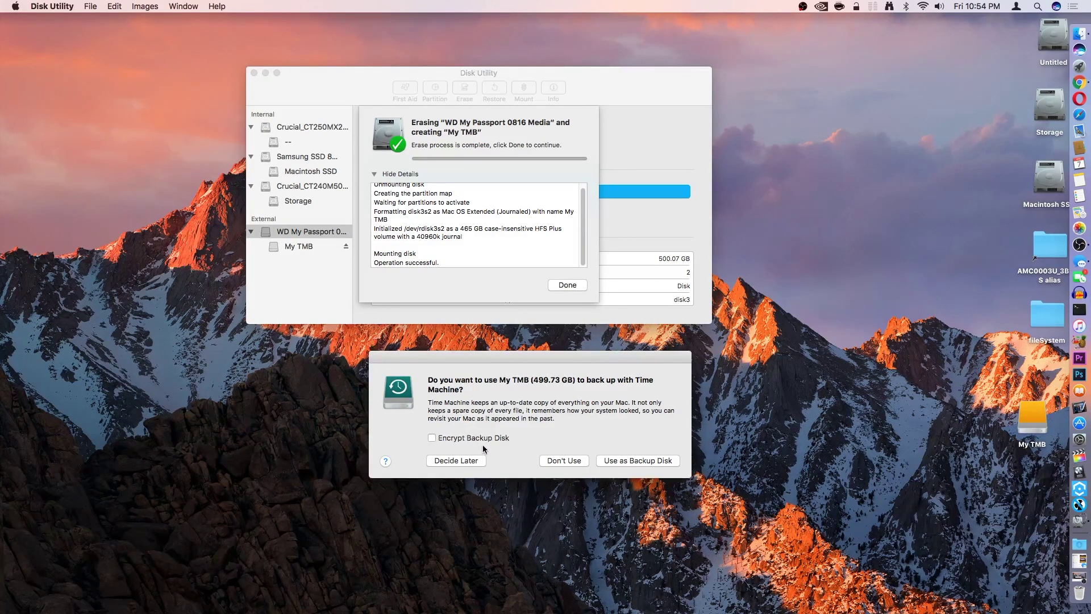
click(632, 463)
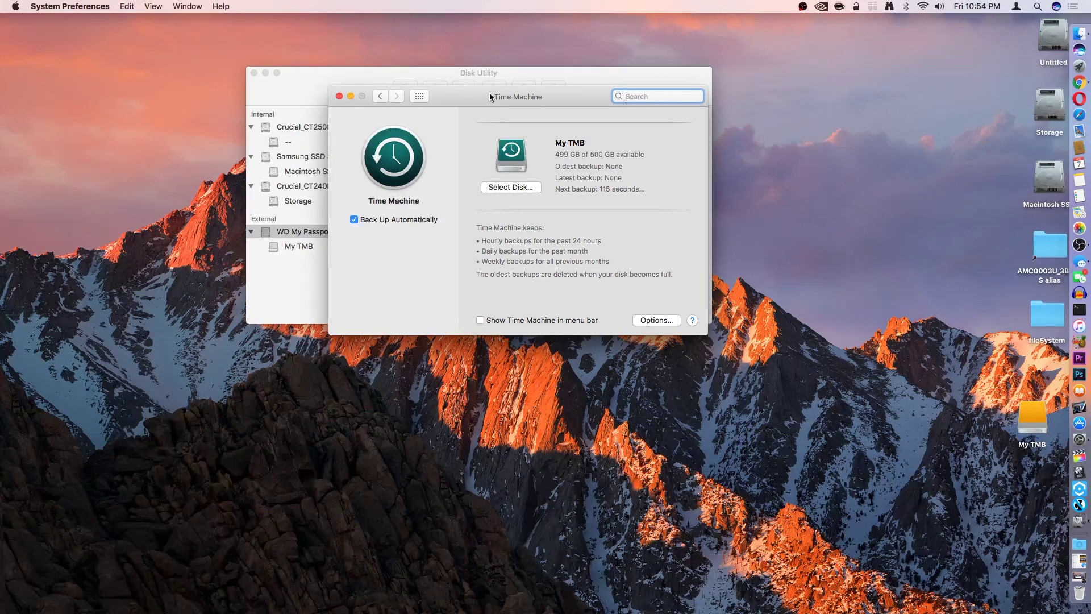
- Return System Preferences to the full grid of preference panes and reposition the window
mouse_move(489, 93)
mouse_down()
mouse_move(627, 185)
mouse_move(716, 295)
mouse_up()
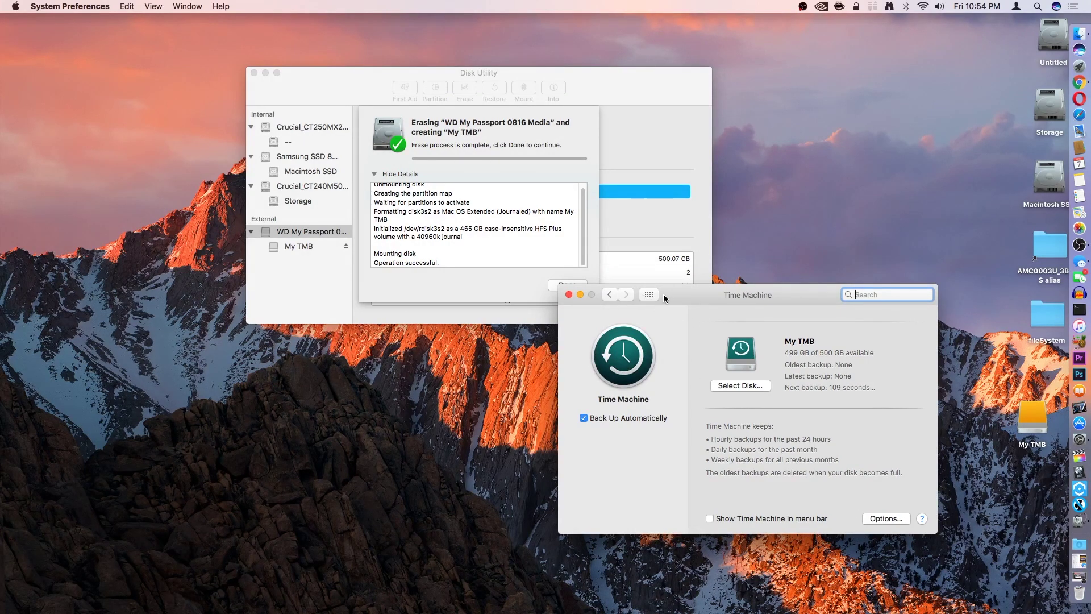
click(649, 295)
drag(782, 297, 745, 128)
click(15, 6)
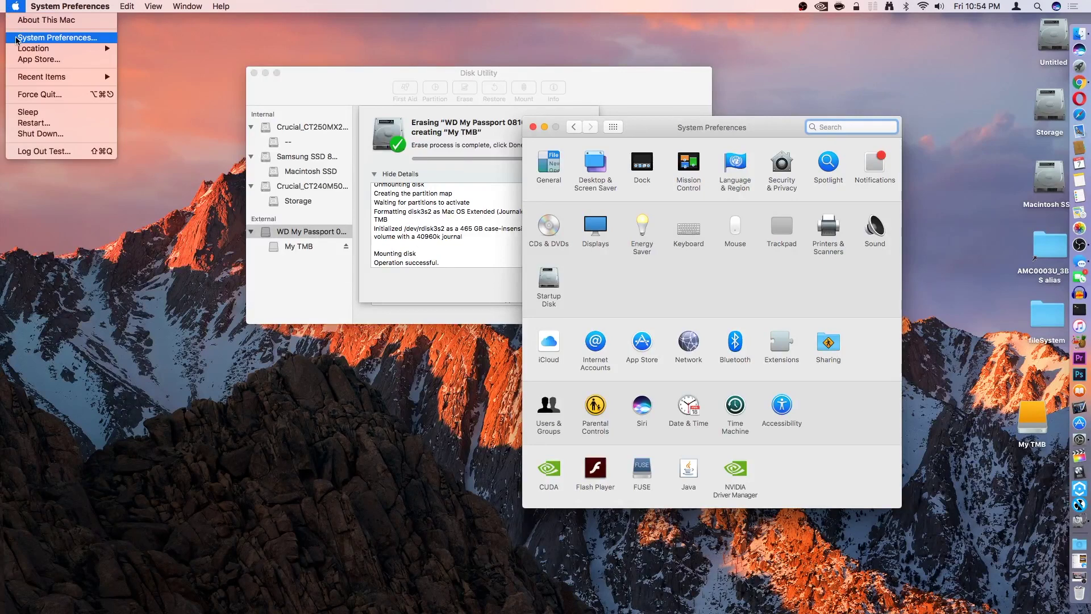
click(778, 262)
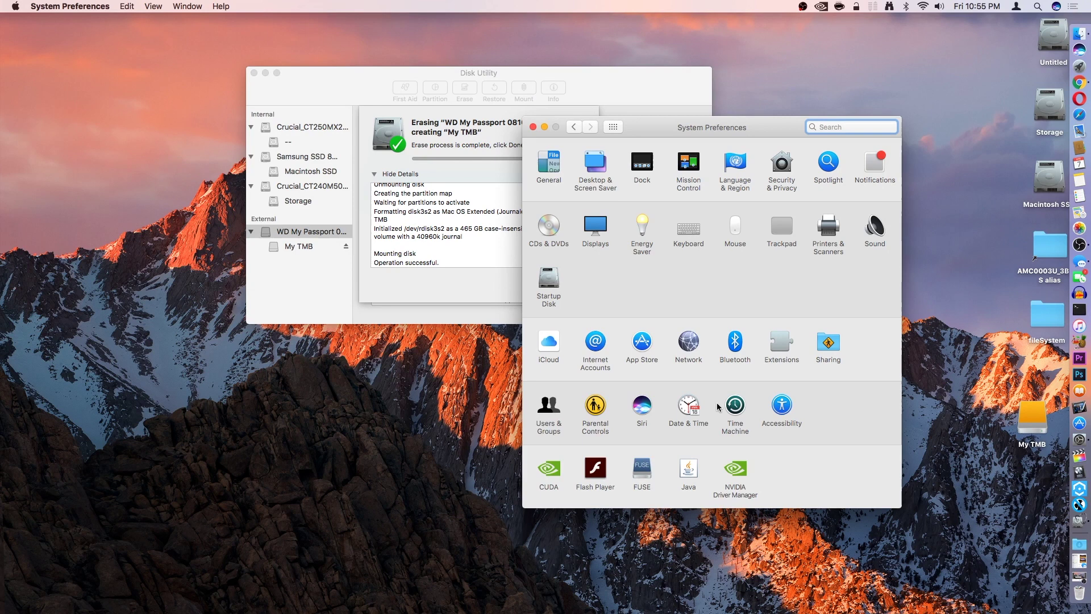
- Reopen Time Machine settings, enable 'Show Time Machine in menu bar', and use its menu-bar menu
click(735, 403)
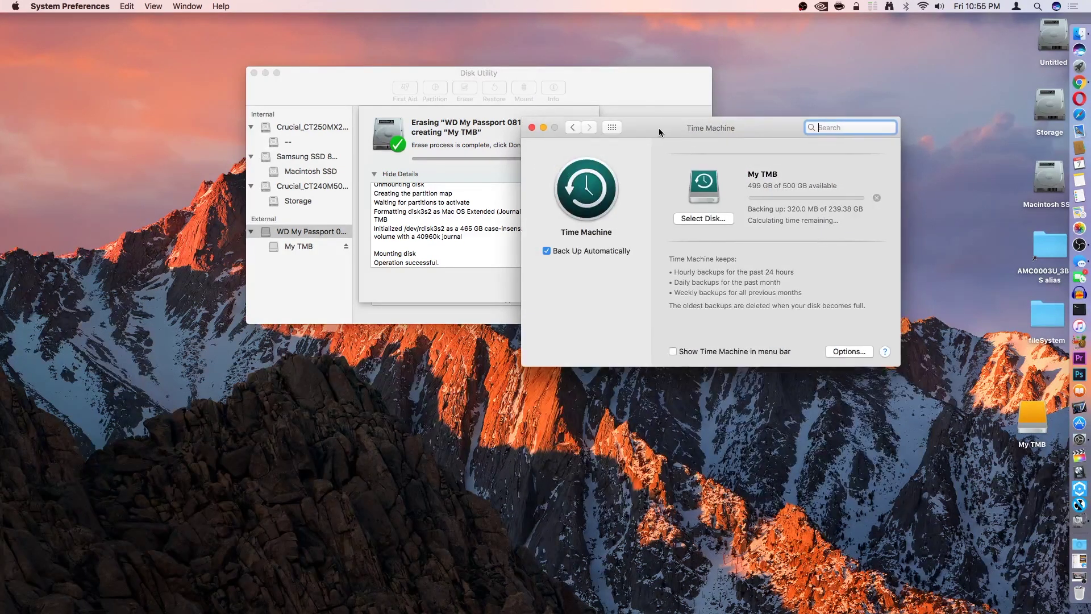
drag(659, 128, 655, 218)
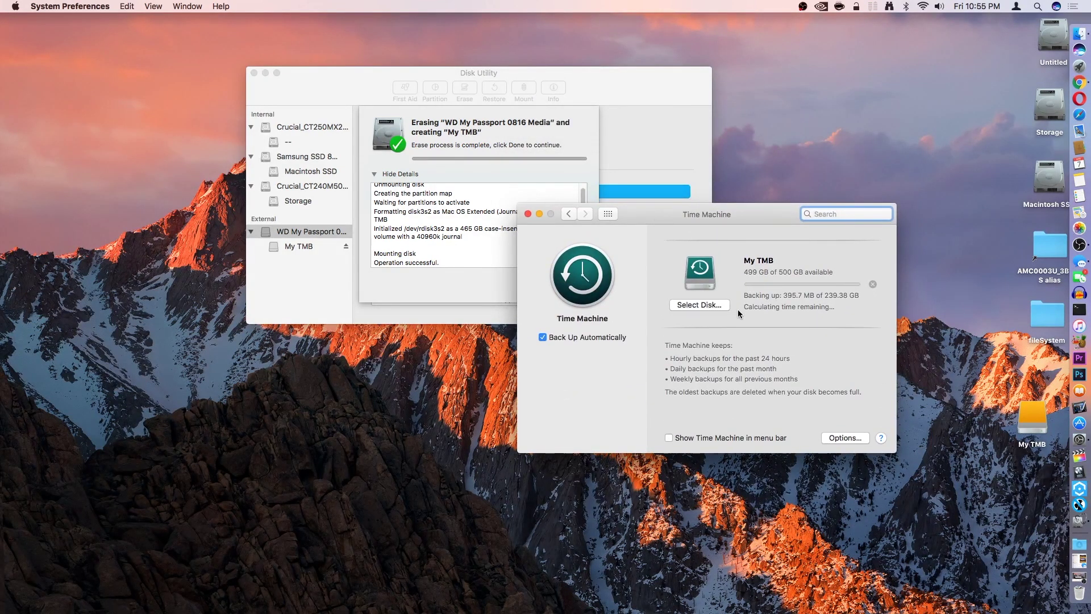
click(668, 438)
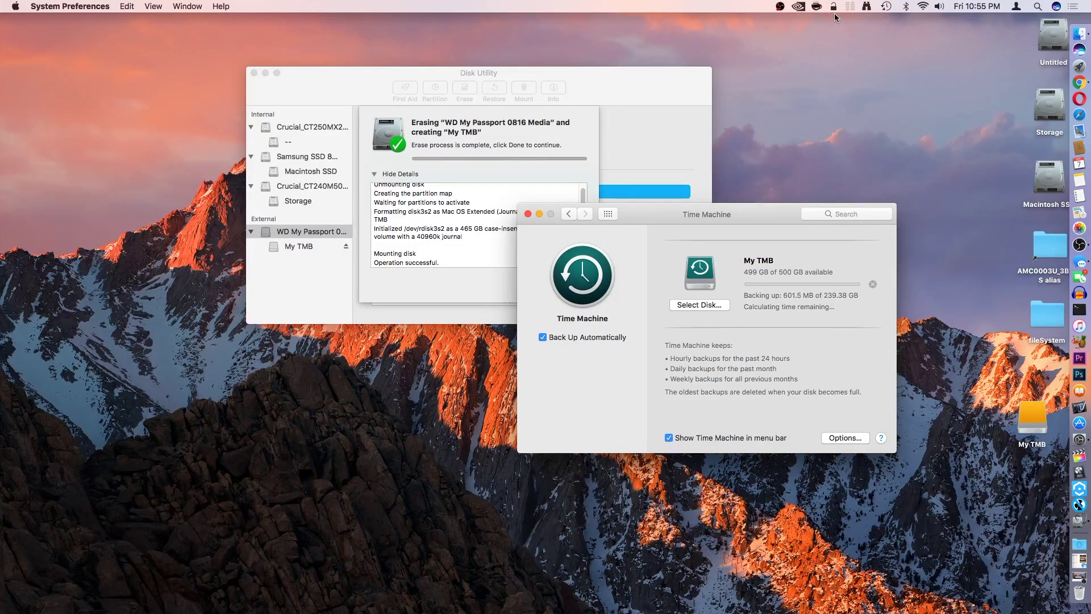
click(886, 6)
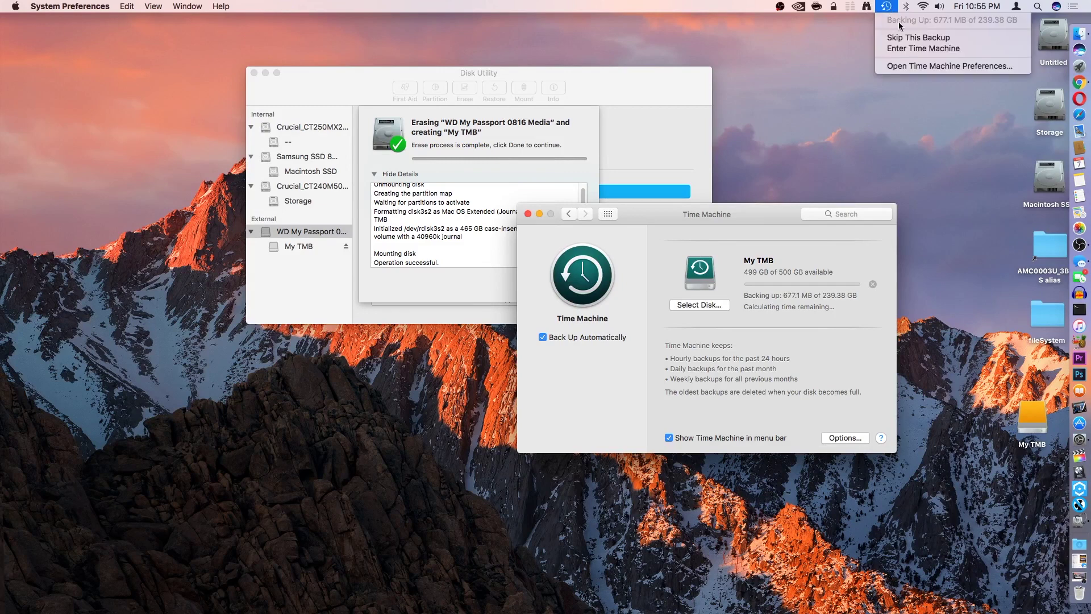
click(902, 51)
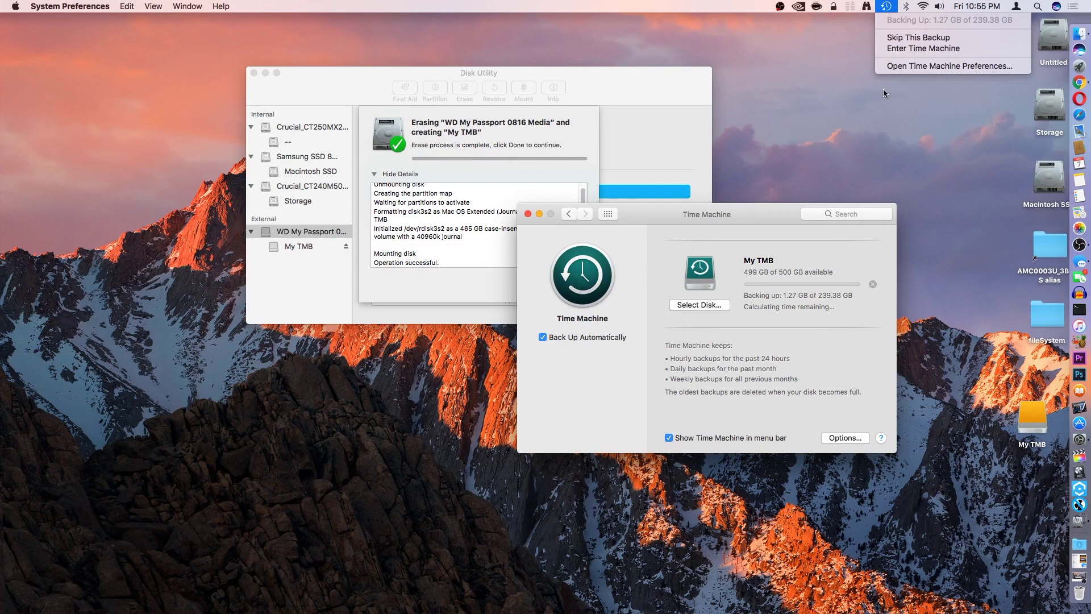
- Close Disk Utility's completed erase report for My TMB
drag(779, 217, 759, 296)
click(475, 262)
click(567, 284)
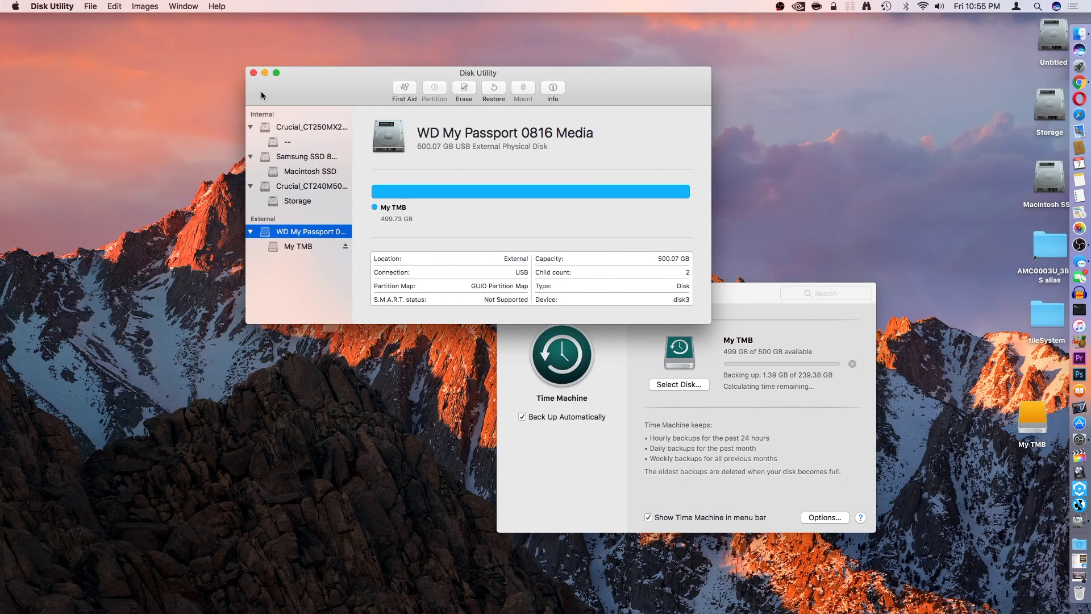
- Quit Disk Utility and review Time Machine's backup exclusion list, cancelling without changes
click(254, 73)
drag(655, 295, 494, 122)
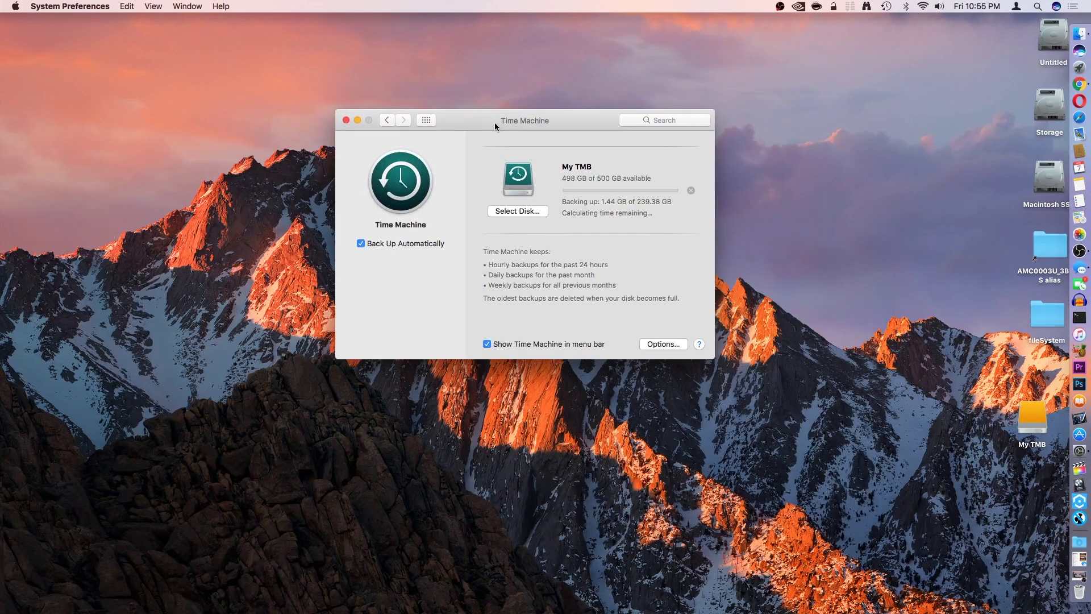
click(667, 345)
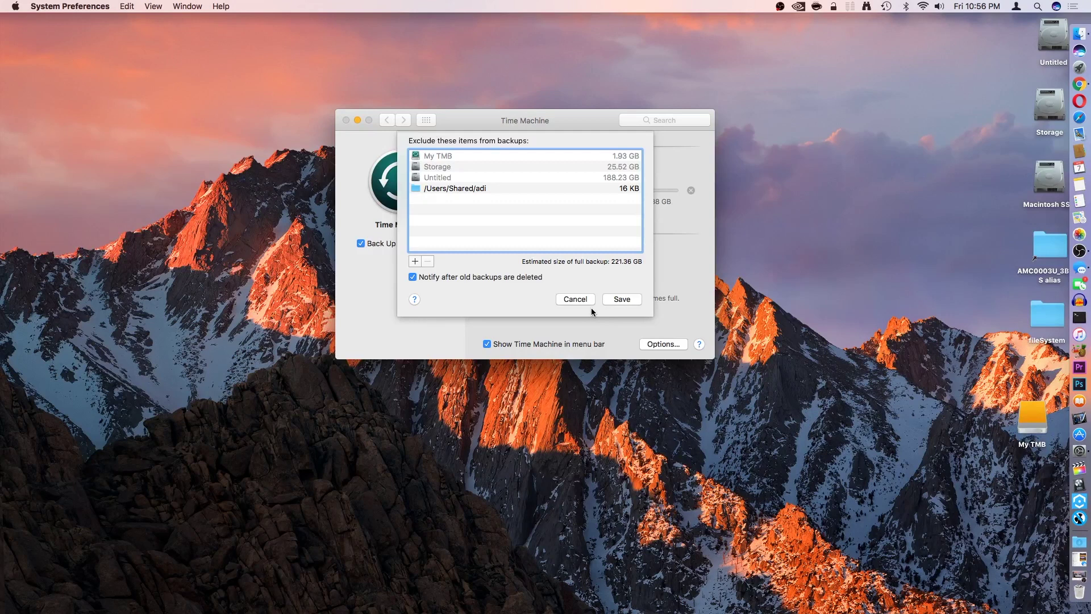
click(571, 298)
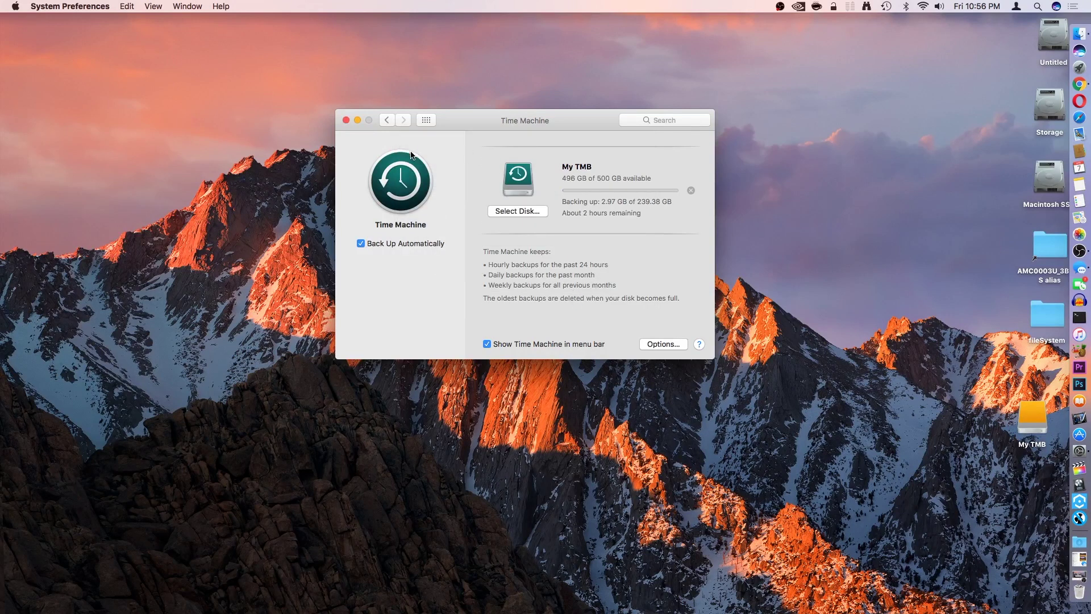
- Park the Time Machine window at the upper left while the backup runs, then launch Google Chrome
drag(561, 124, 526, 146)
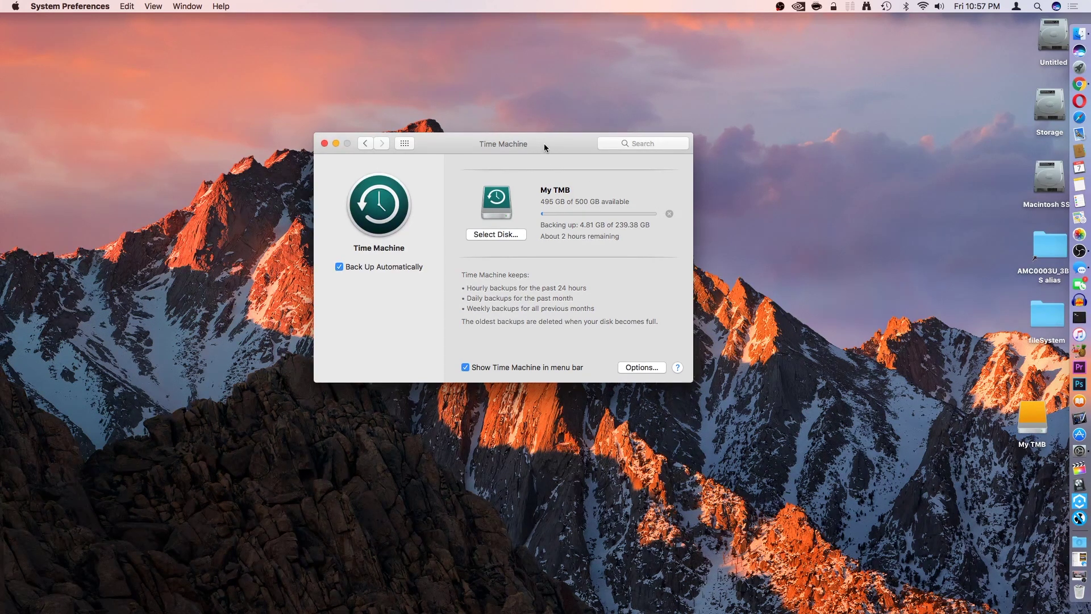
drag(544, 143, 253, 42)
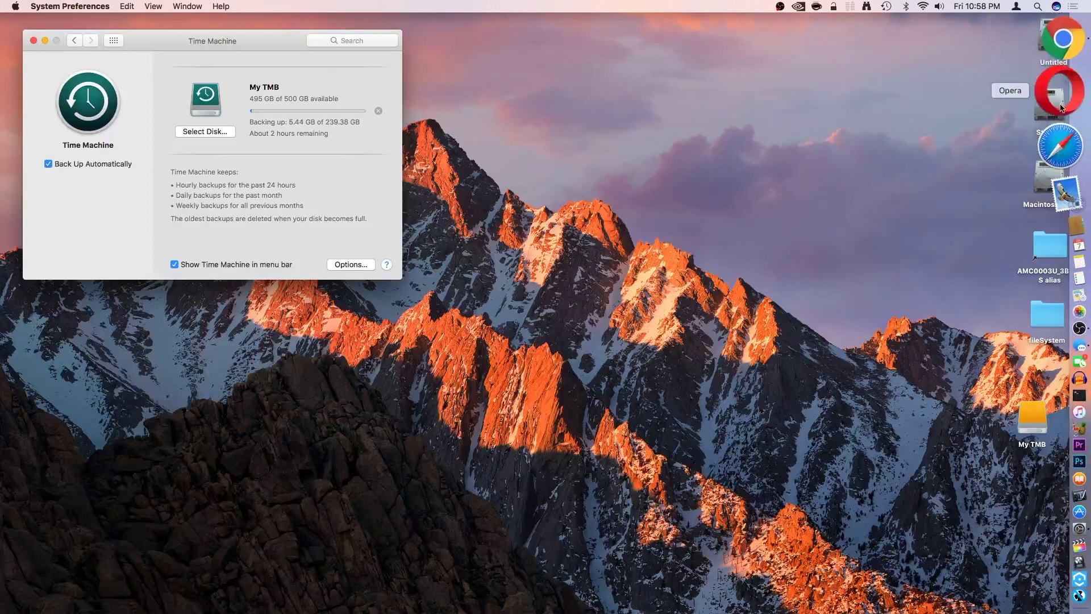
click(1061, 106)
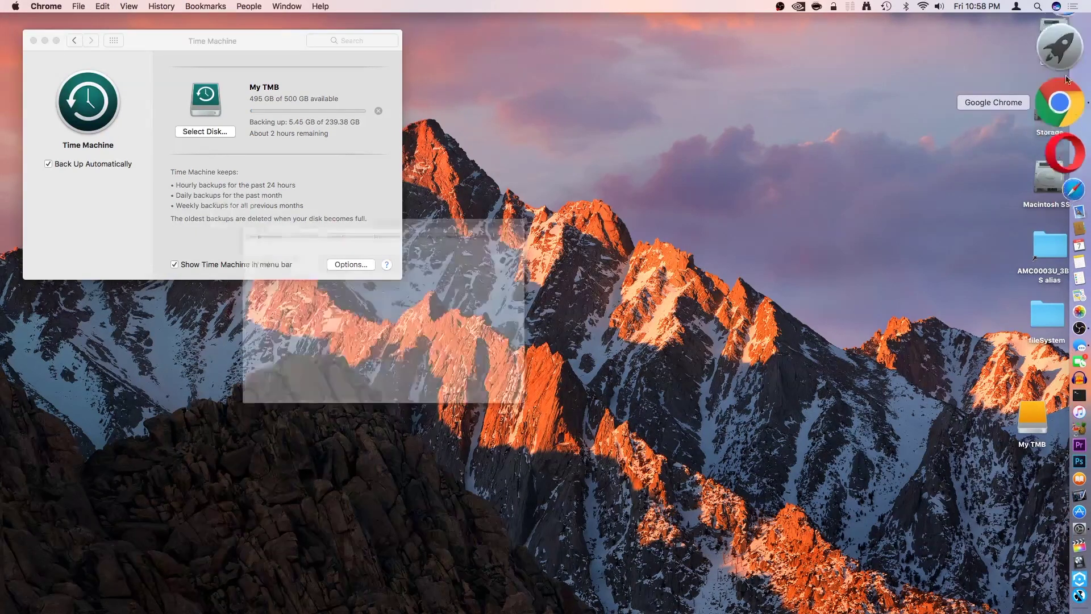
- Switch Chrome to the Techie profile's Gmail and open Google Drive from the apps grid
click(708, 75)
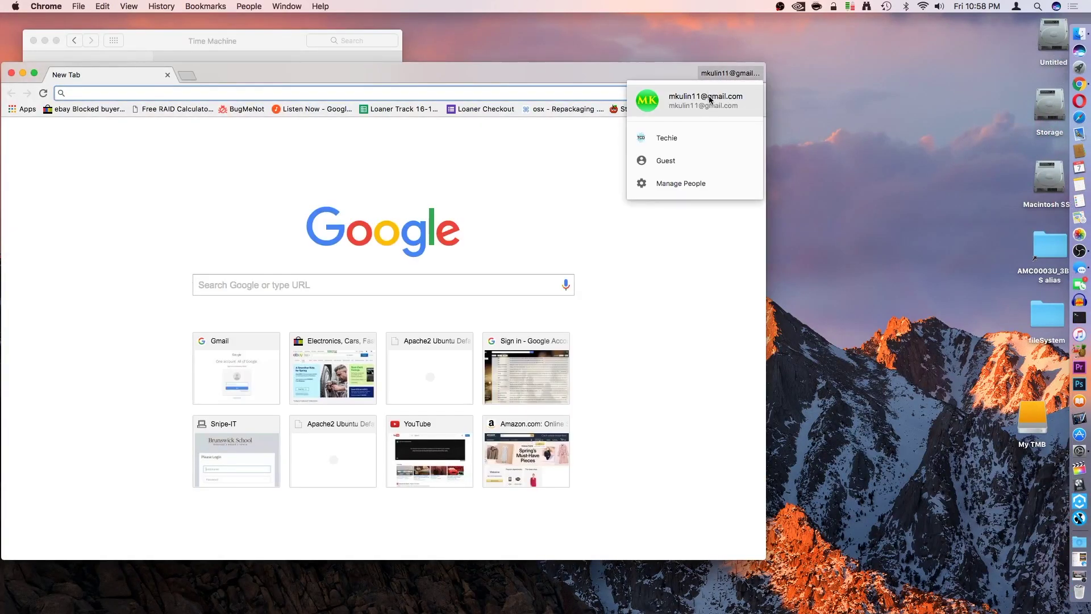
click(691, 139)
drag(616, 87, 614, 73)
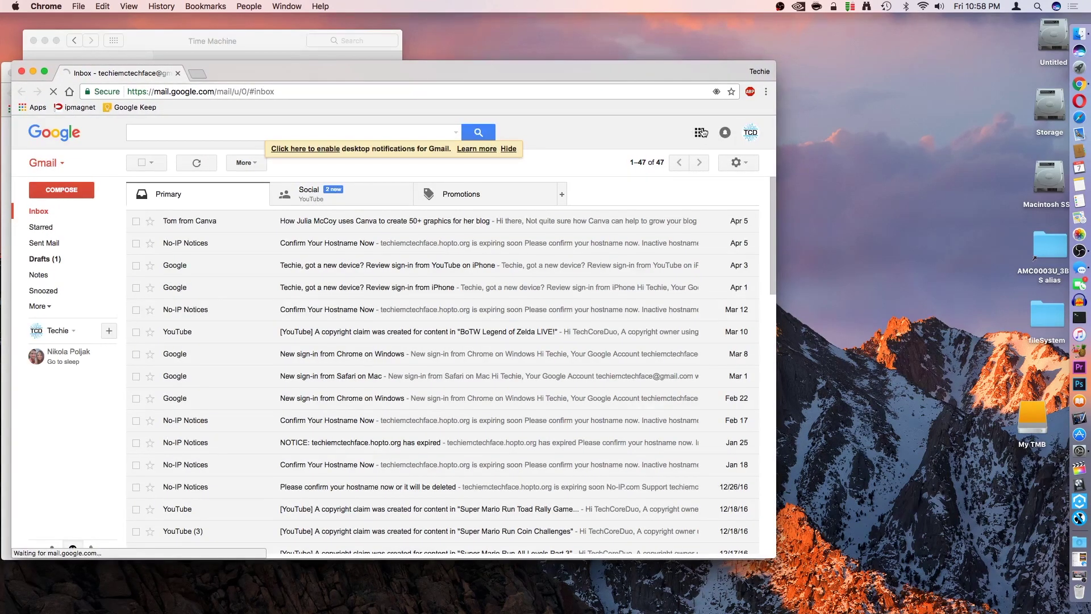
click(703, 133)
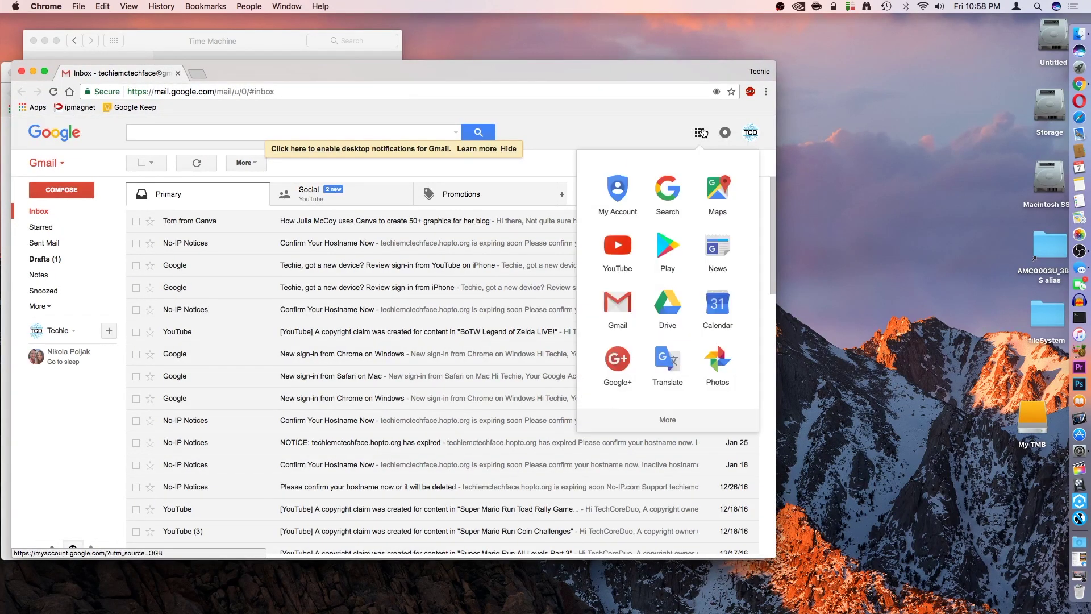
click(678, 313)
drag(500, 80, 541, 62)
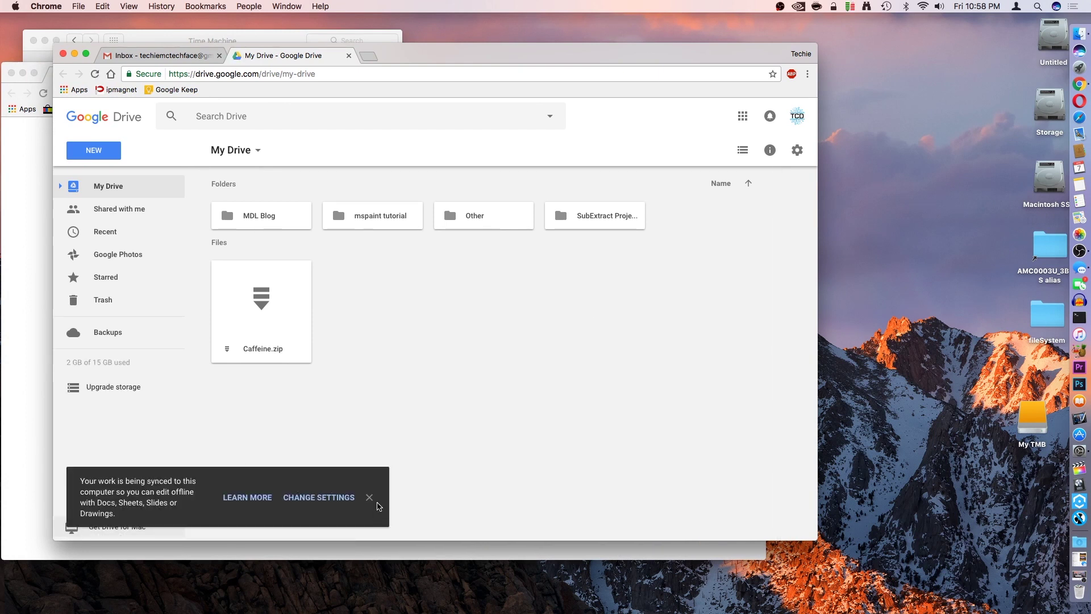
- Dismiss the Drive sync notice, close the empty New Tab window, and close the Google Drive tab
click(369, 498)
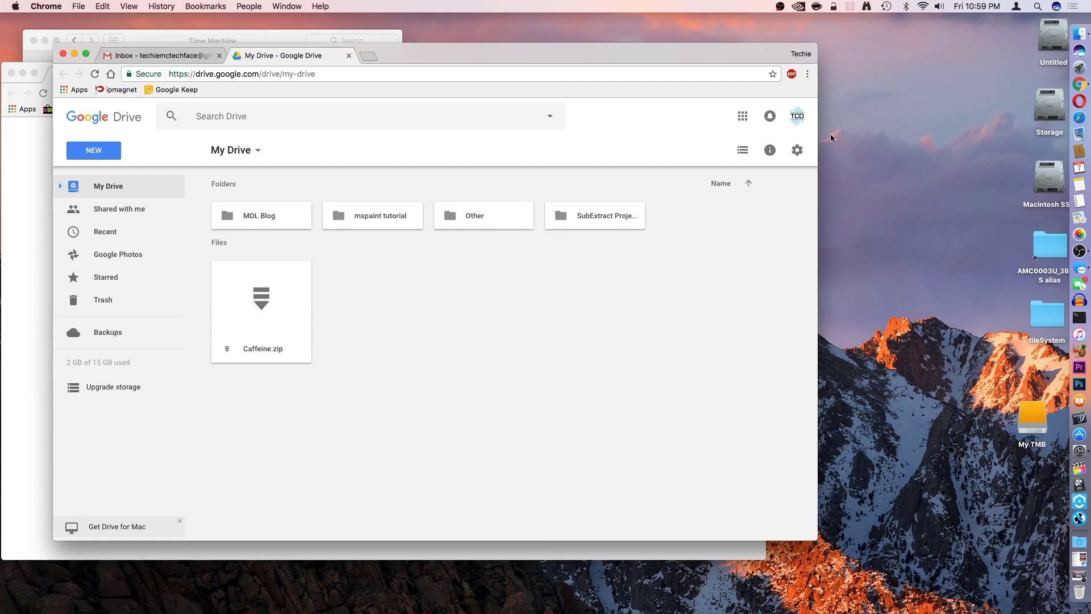
drag(587, 56, 715, 87)
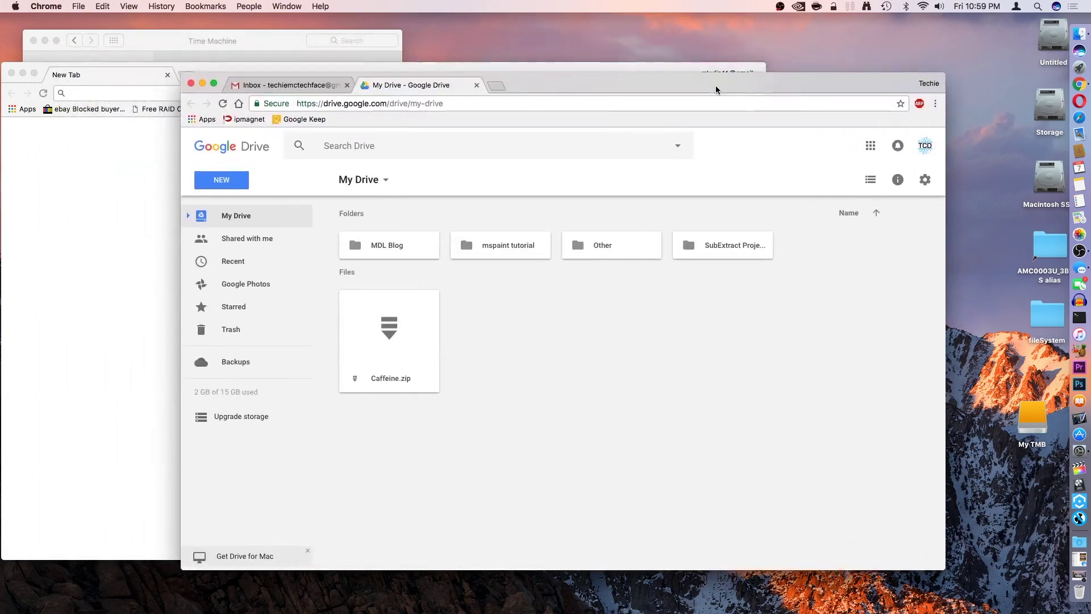
click(11, 73)
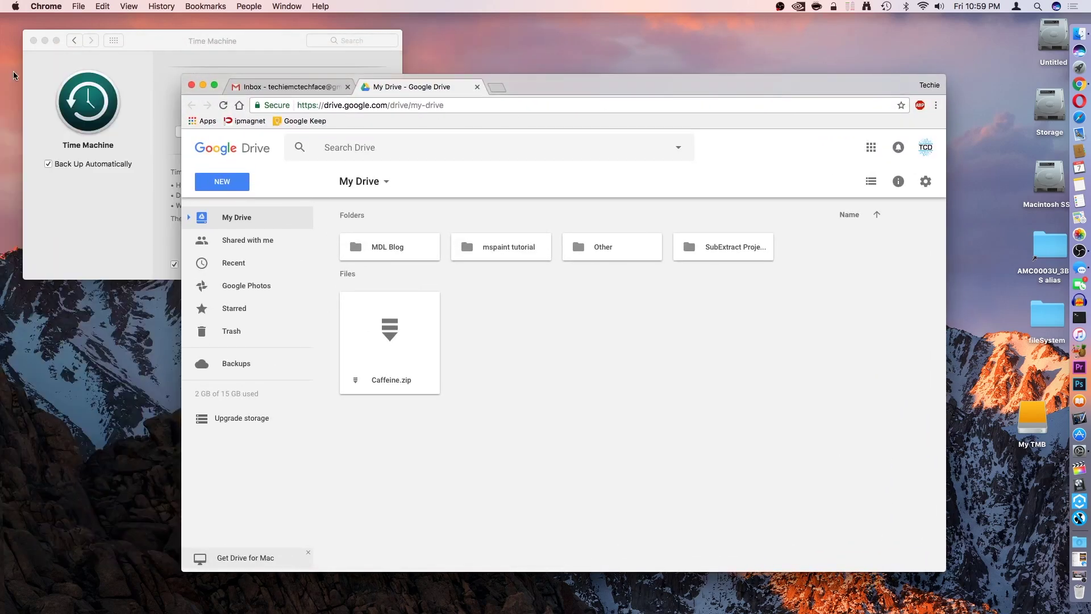
drag(549, 87, 584, 67)
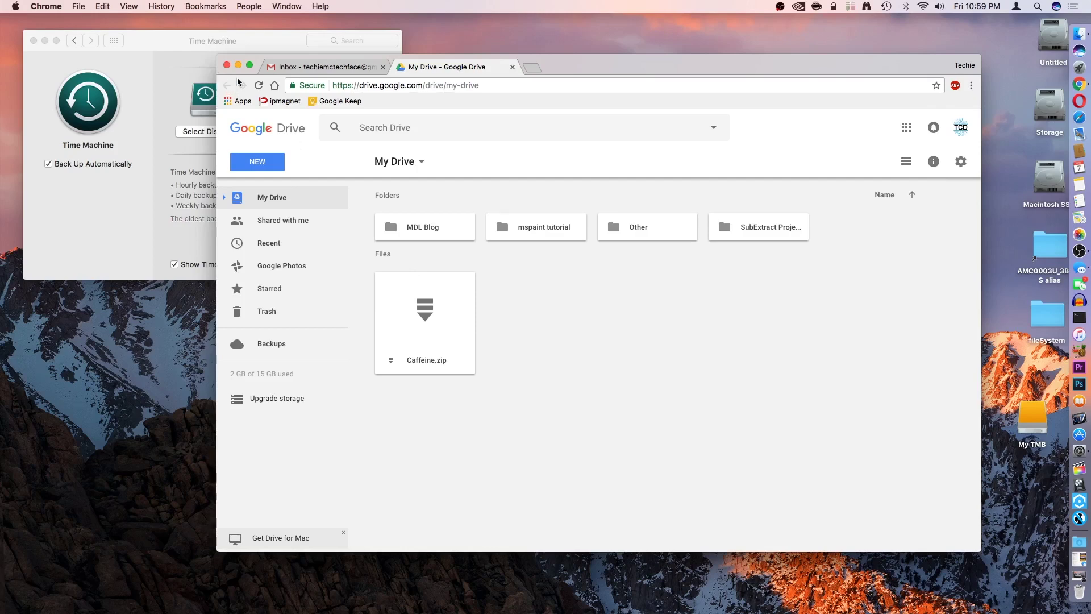
click(513, 66)
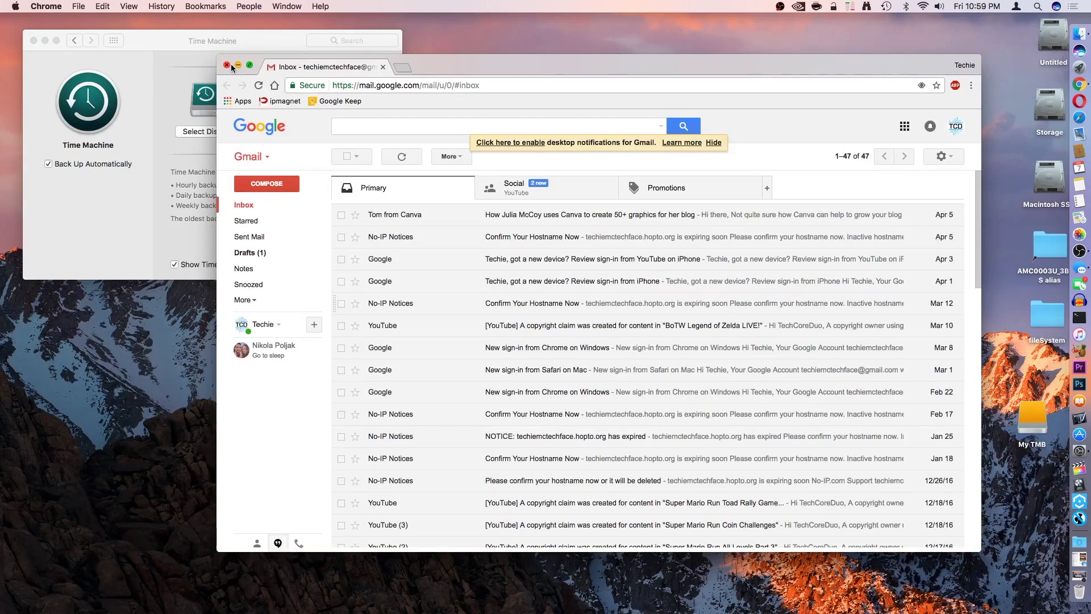
- Close the Gmail window and open the My TMB drive in Finder beside the Time Machine preferences
click(227, 65)
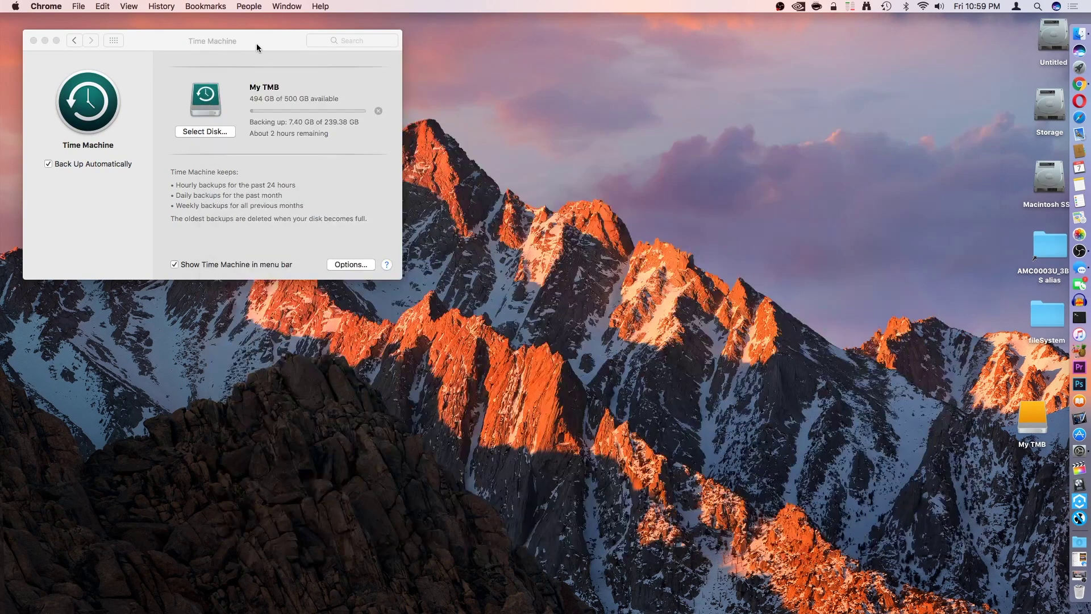
drag(257, 43, 464, 89)
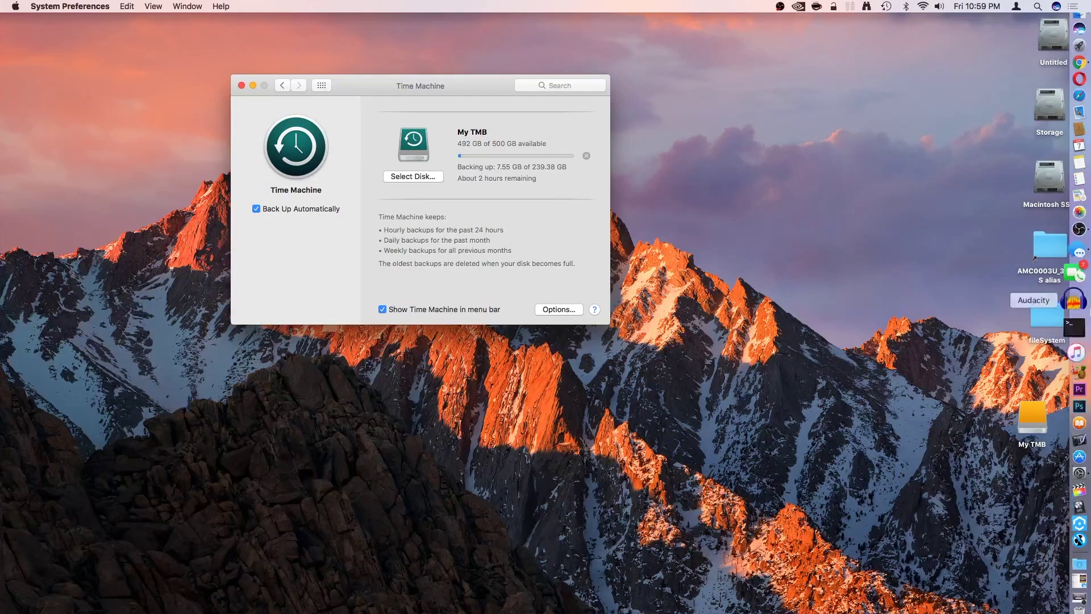
click(1027, 422)
double_click(1026, 418)
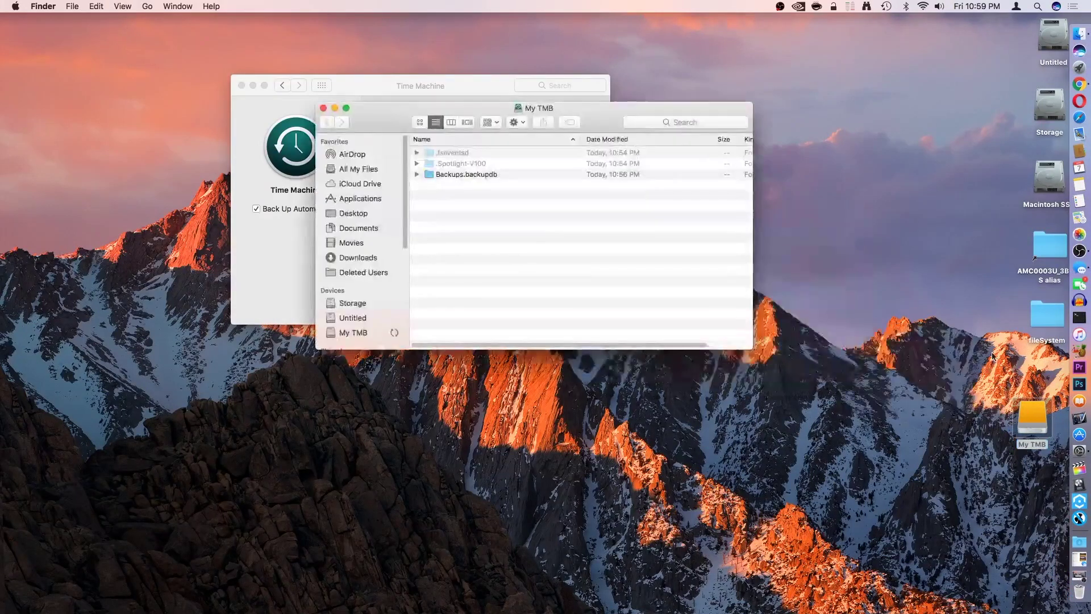
drag(391, 124, 324, 71)
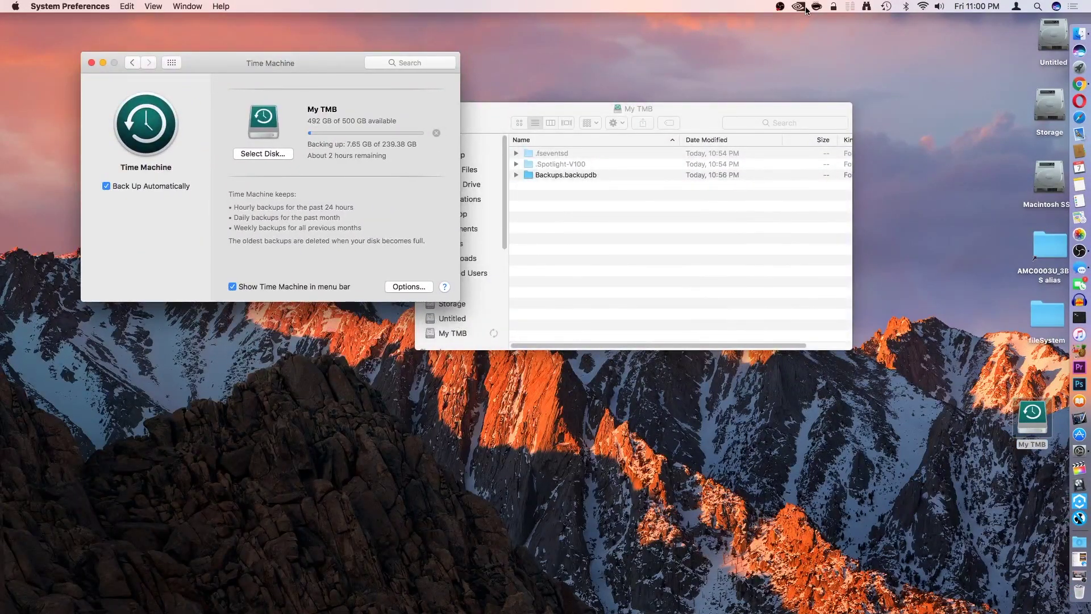
drag(813, 110, 791, 97)
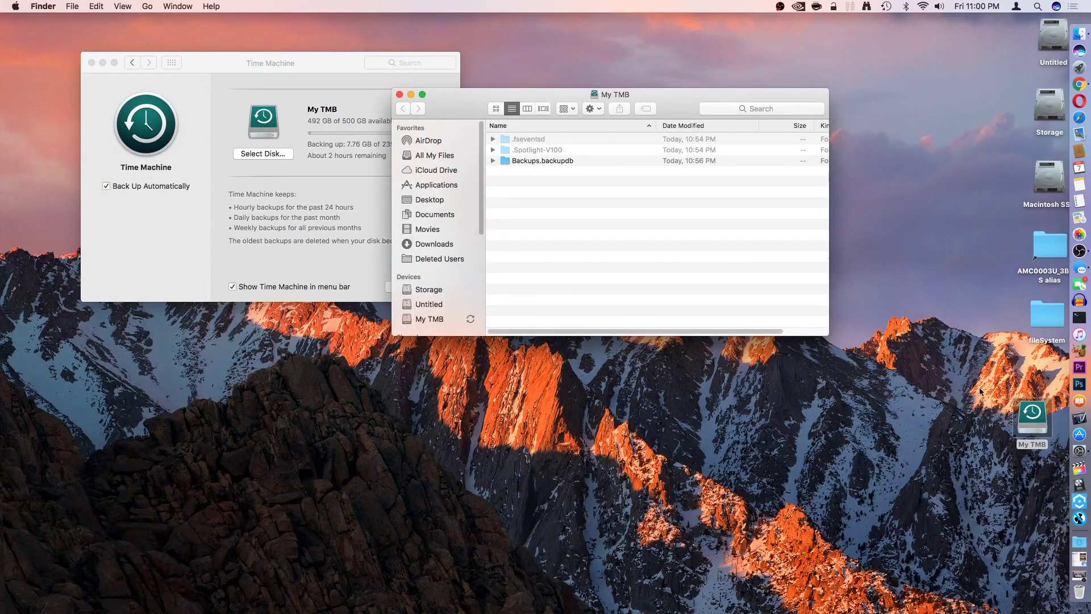
- Create a new folder on the desktop named 'mystuff'
right_click(922, 329)
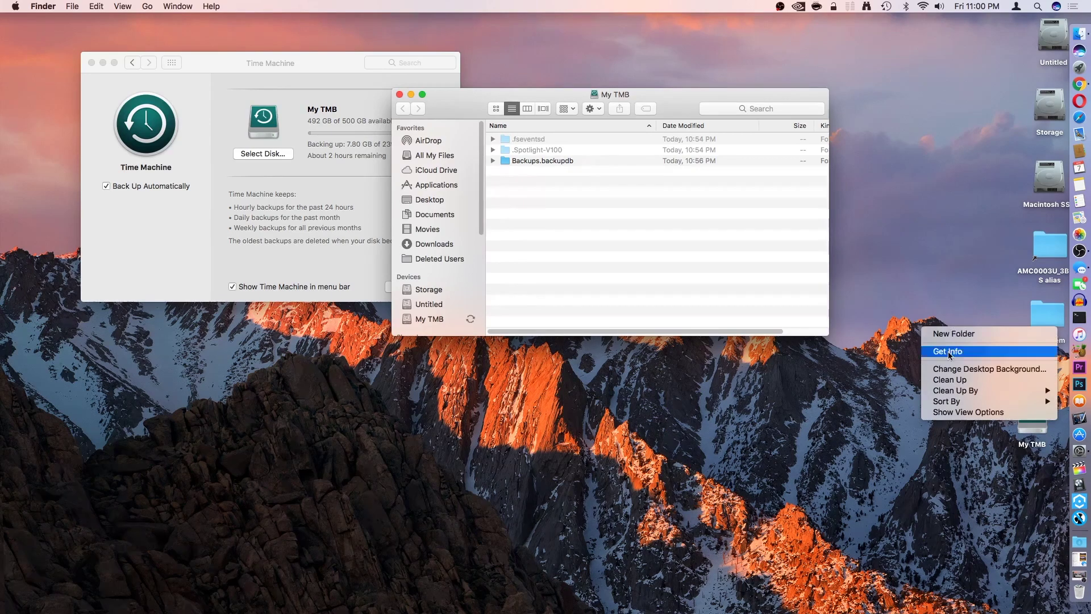
click(951, 333)
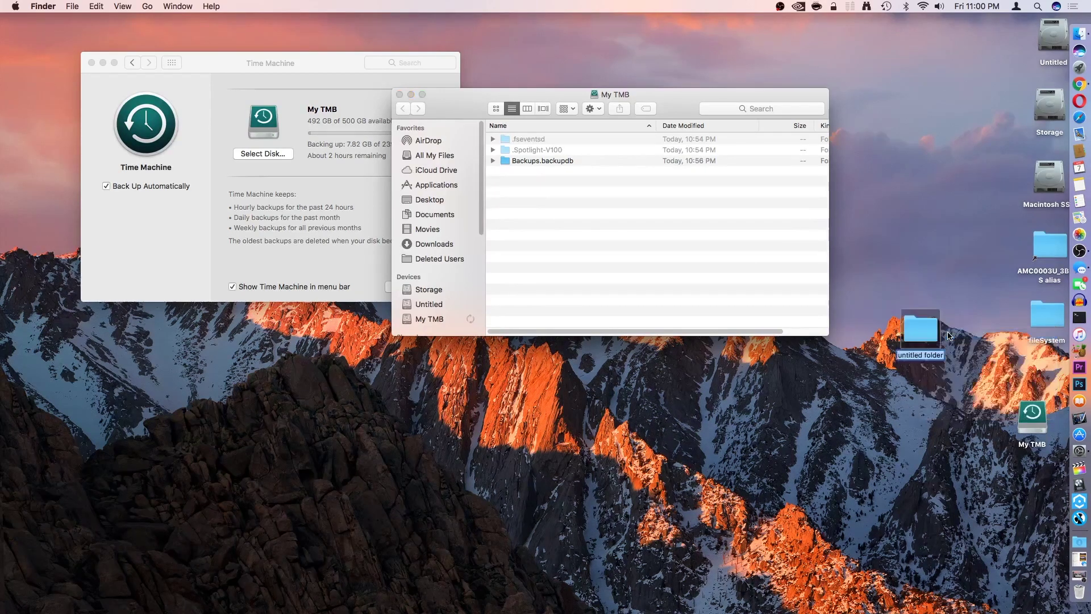
double_click(914, 358)
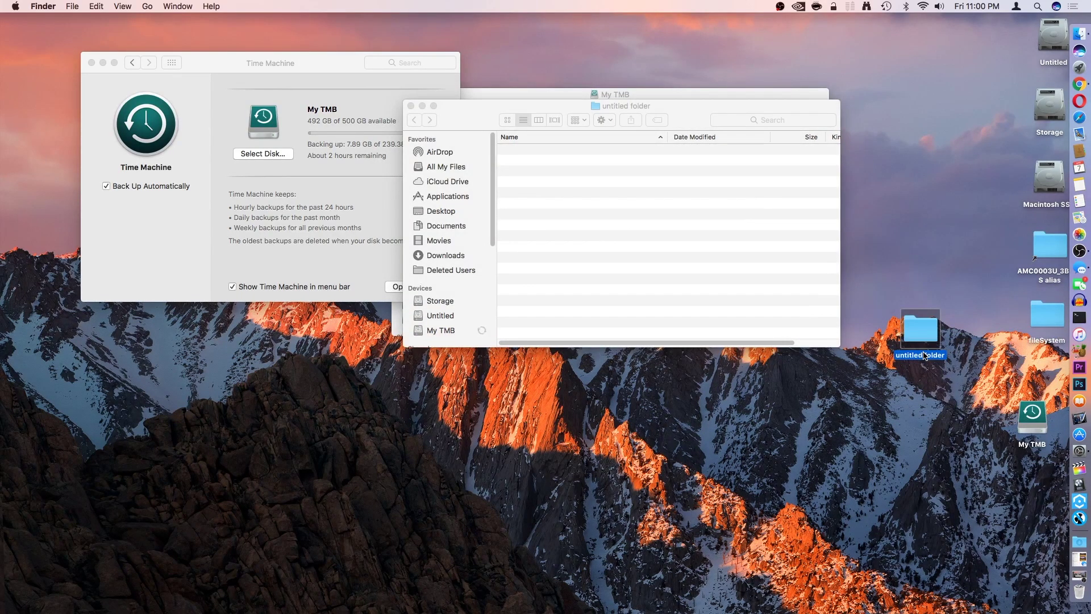
click(924, 356)
text(ms)
text(stuff)
key(Return)
- Copy the mystuff folder and paste it into the My TMB drive, authenticating with the account password
right_click(916, 330)
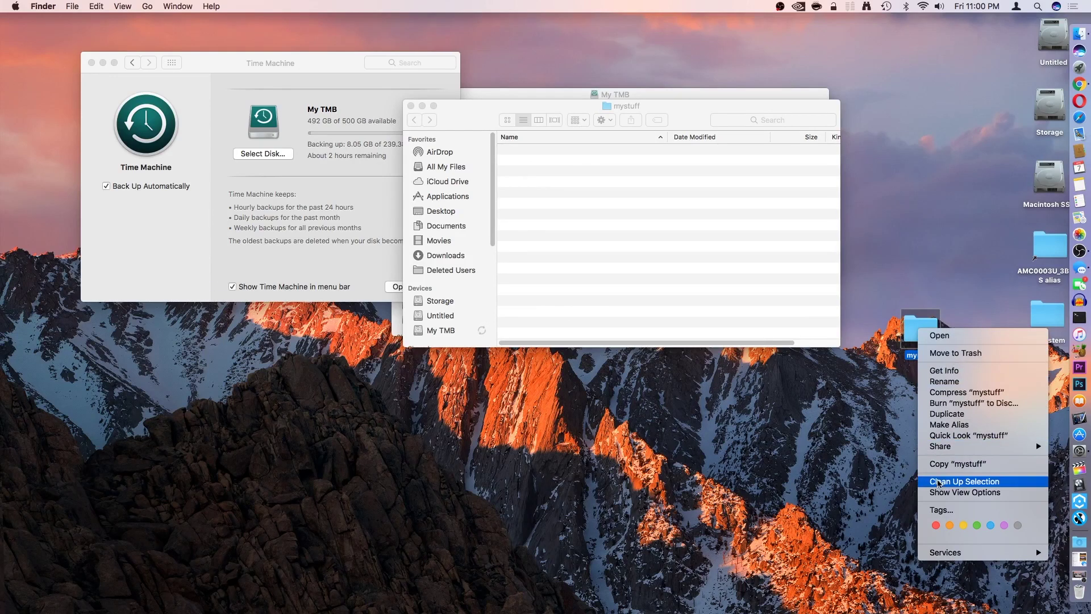
click(567, 212)
key(super+w)
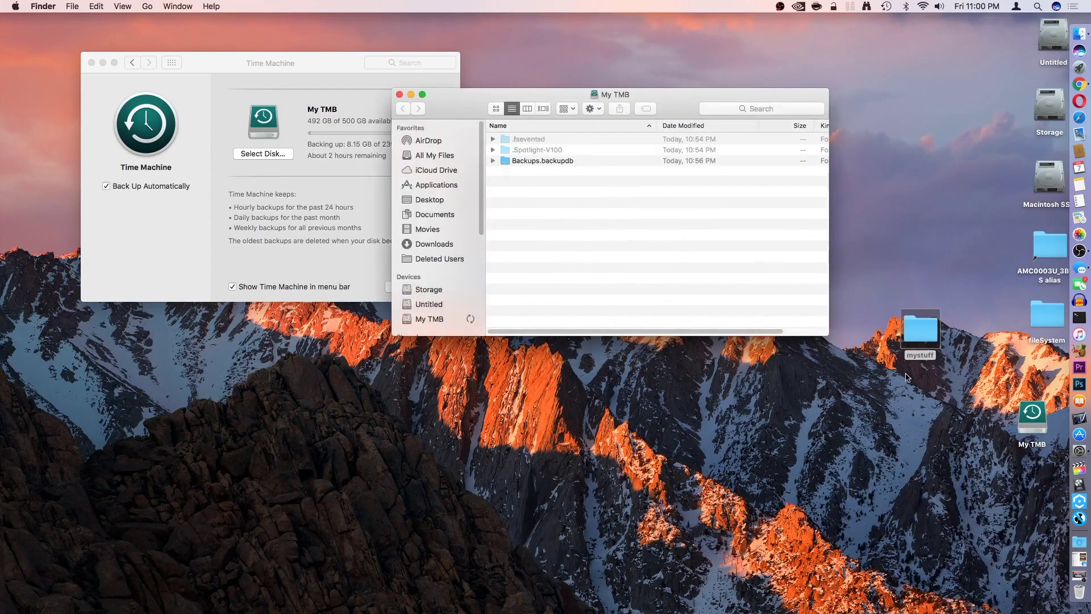
right_click(709, 281)
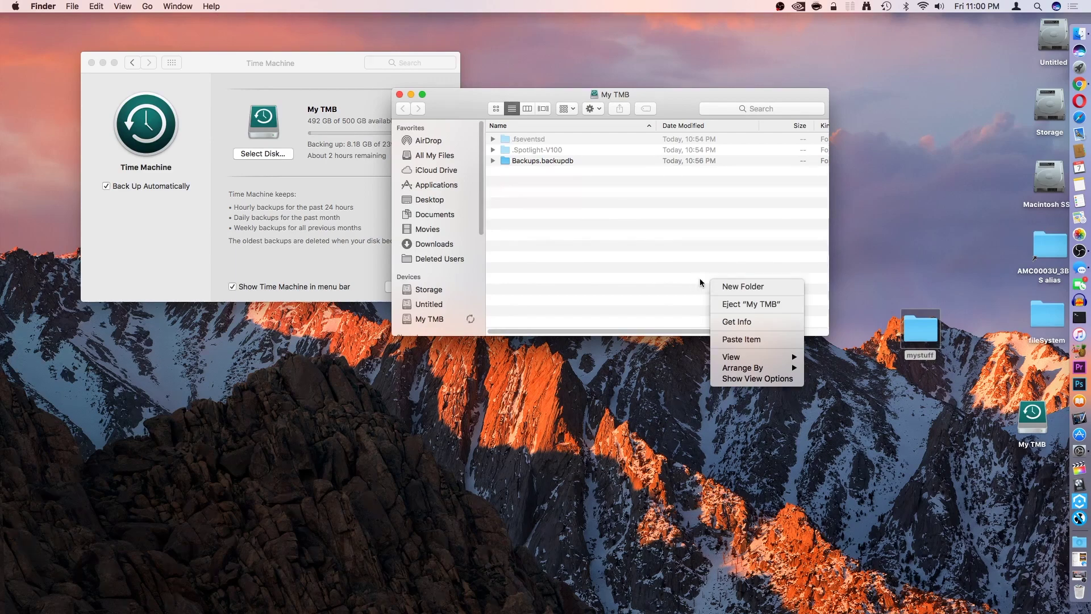
right_click(679, 283)
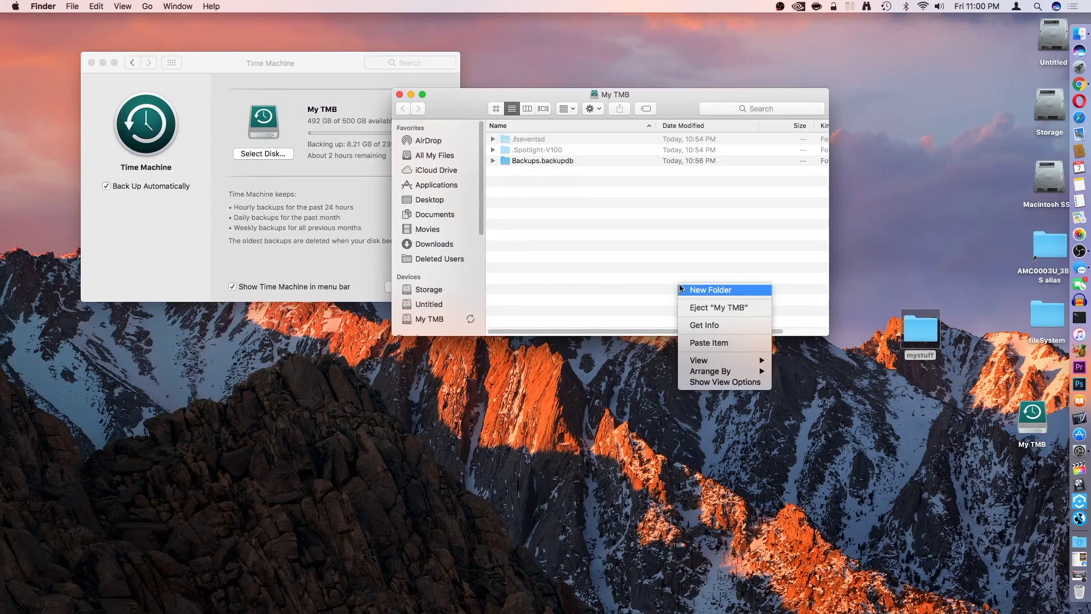
click(690, 342)
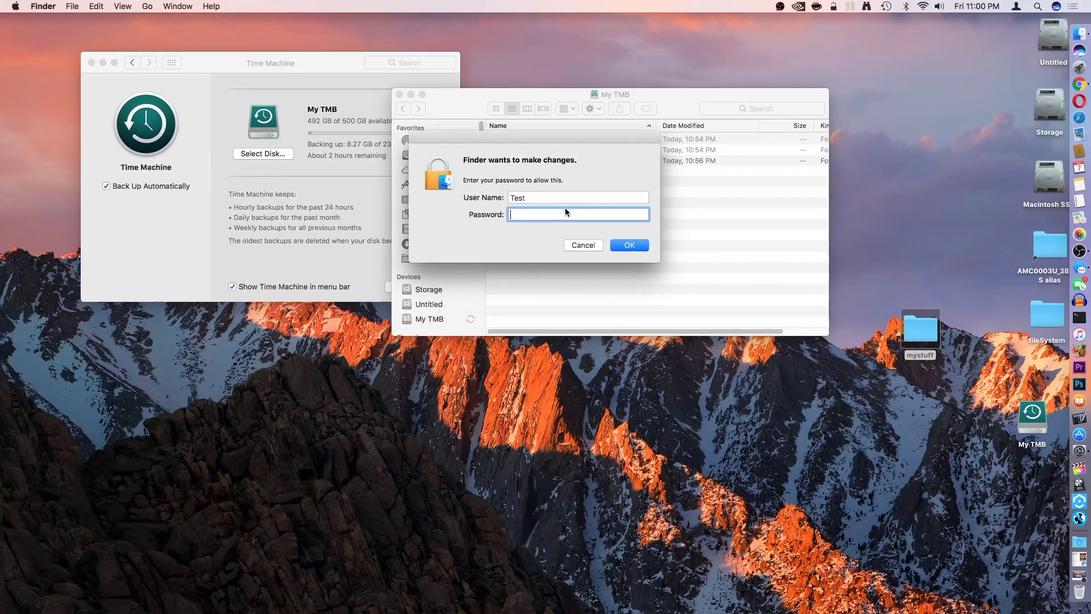
text(••••••••••)
key(Return)
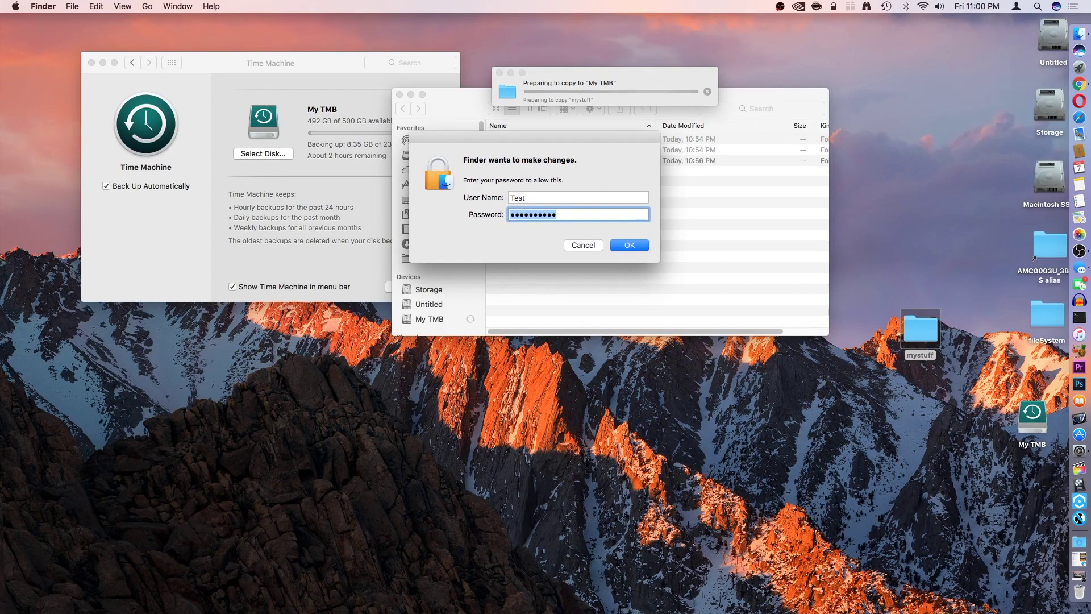
text(••••••••••)
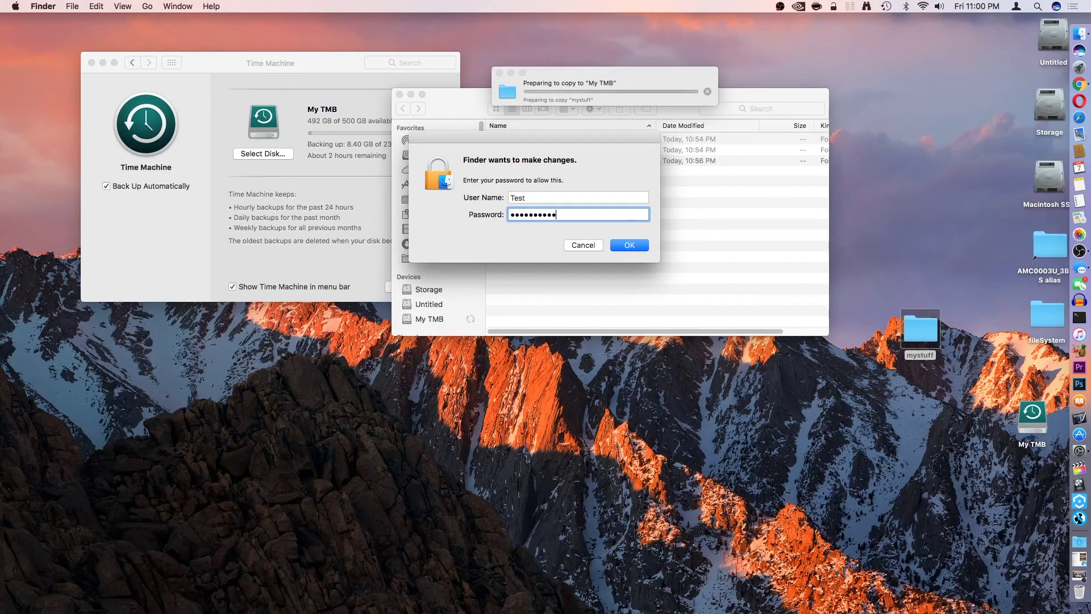
text(••)
key(Return)
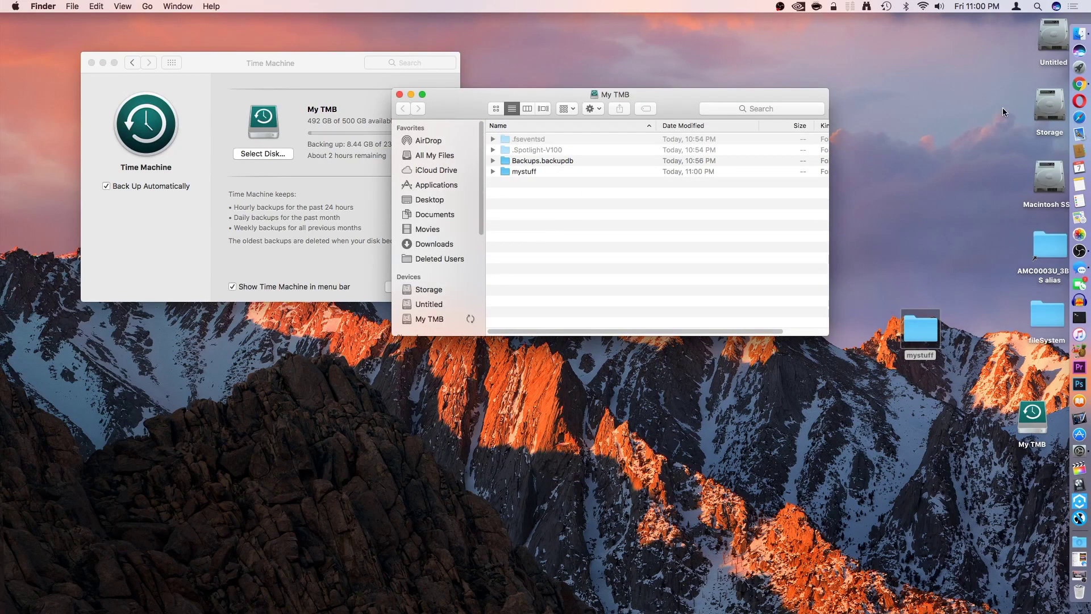
click(1047, 168)
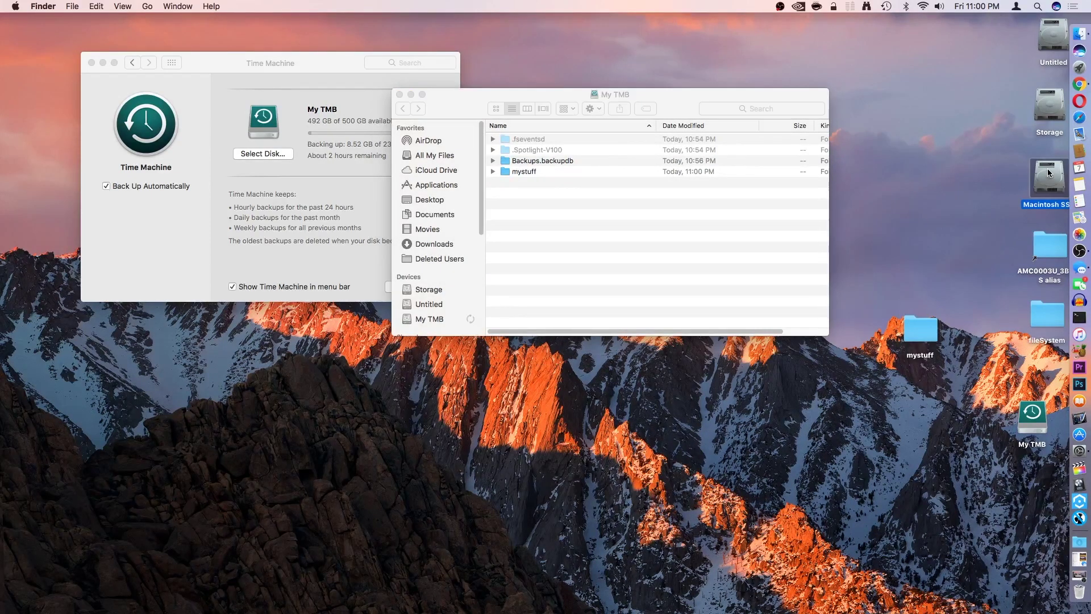
double_click(1047, 168)
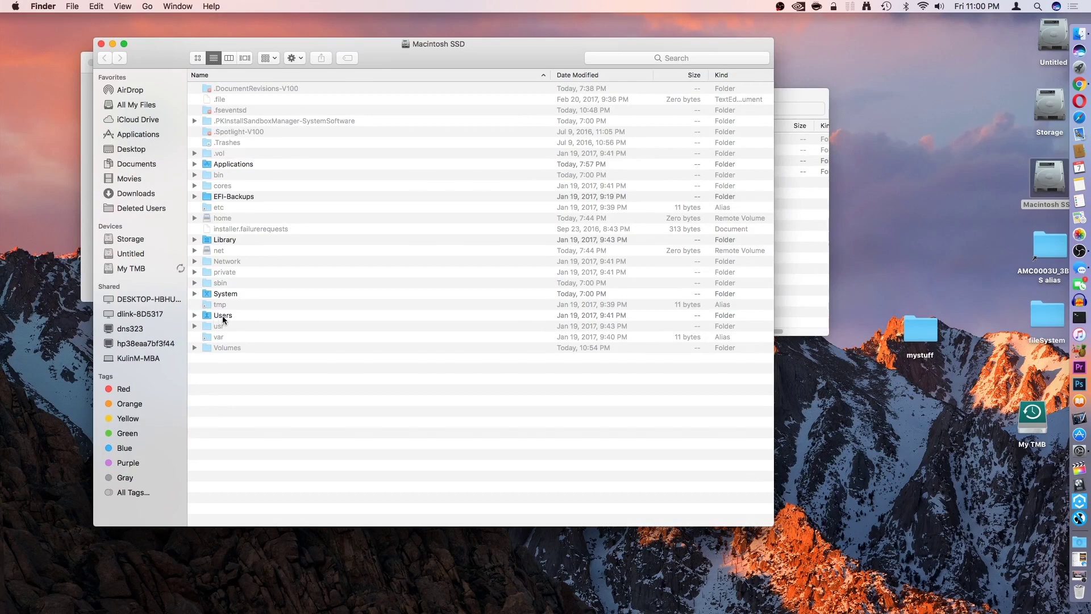
click(223, 317)
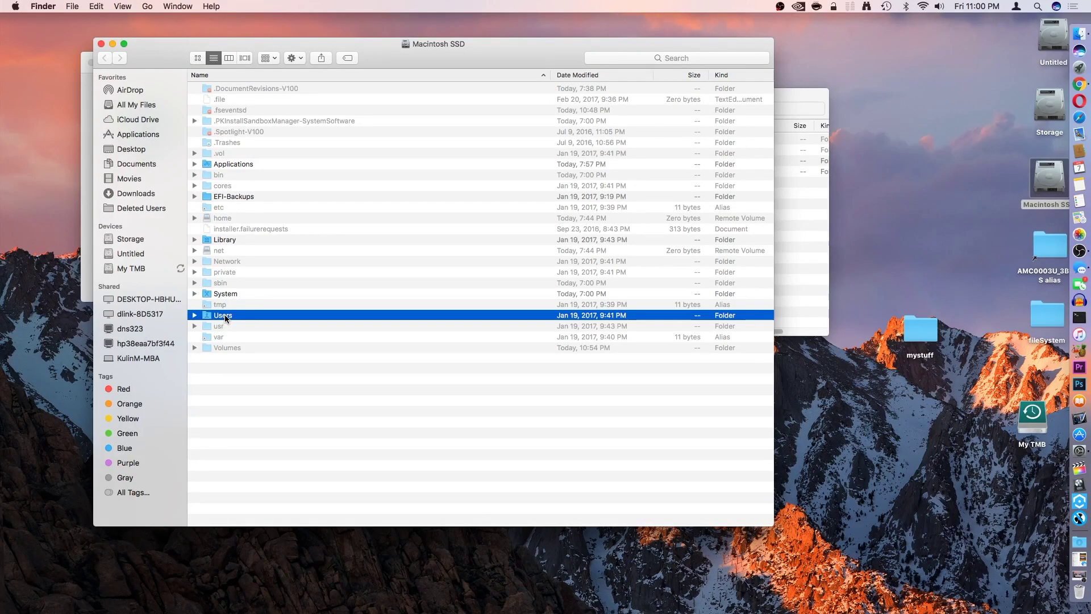
double_click(223, 315)
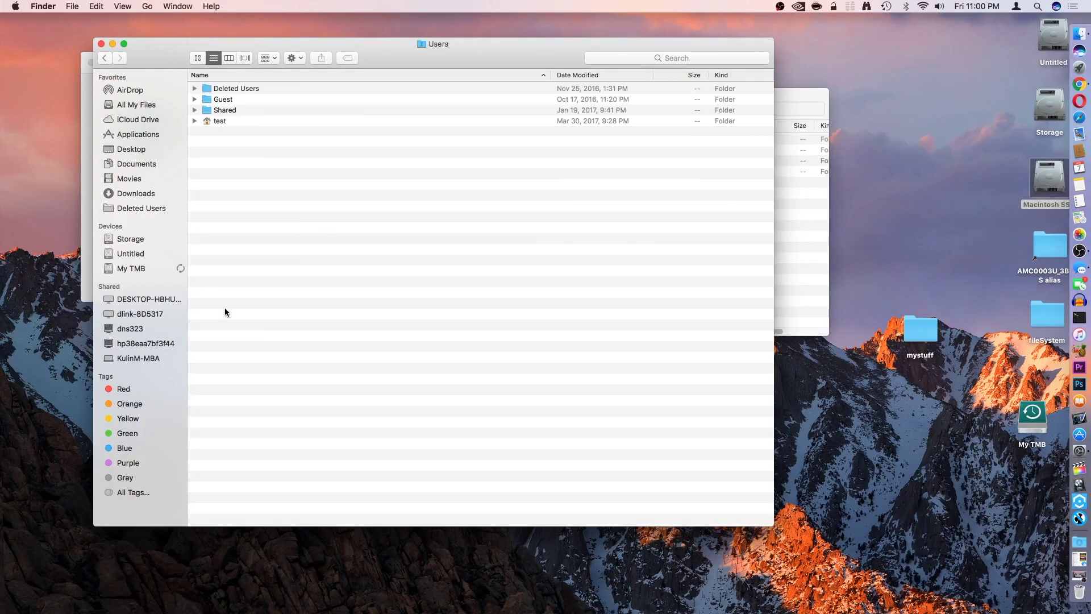
double_click(221, 122)
drag(183, 61, 735, 56)
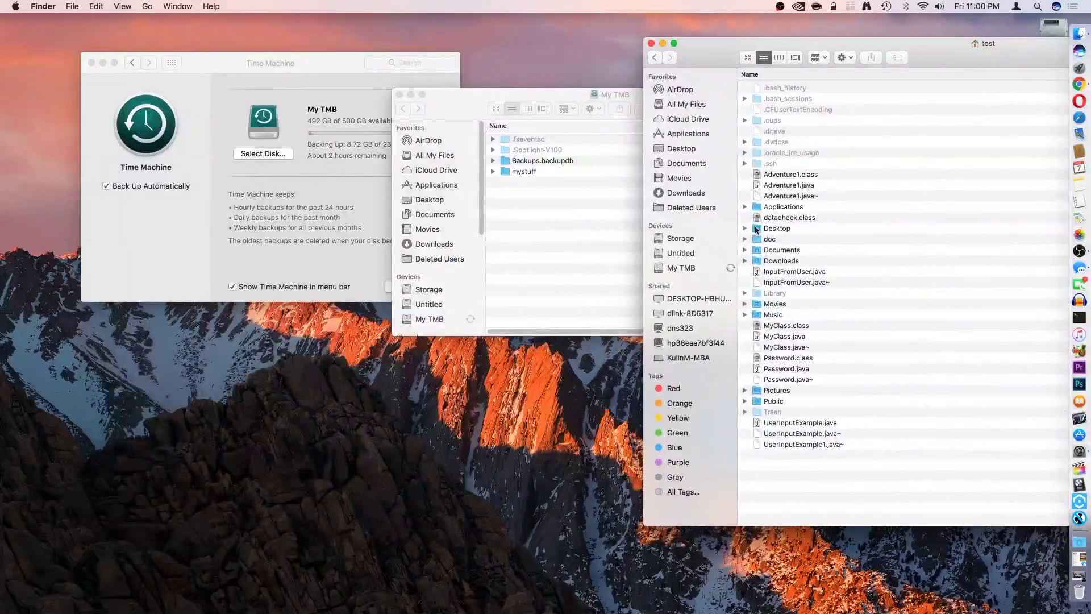
click(777, 251)
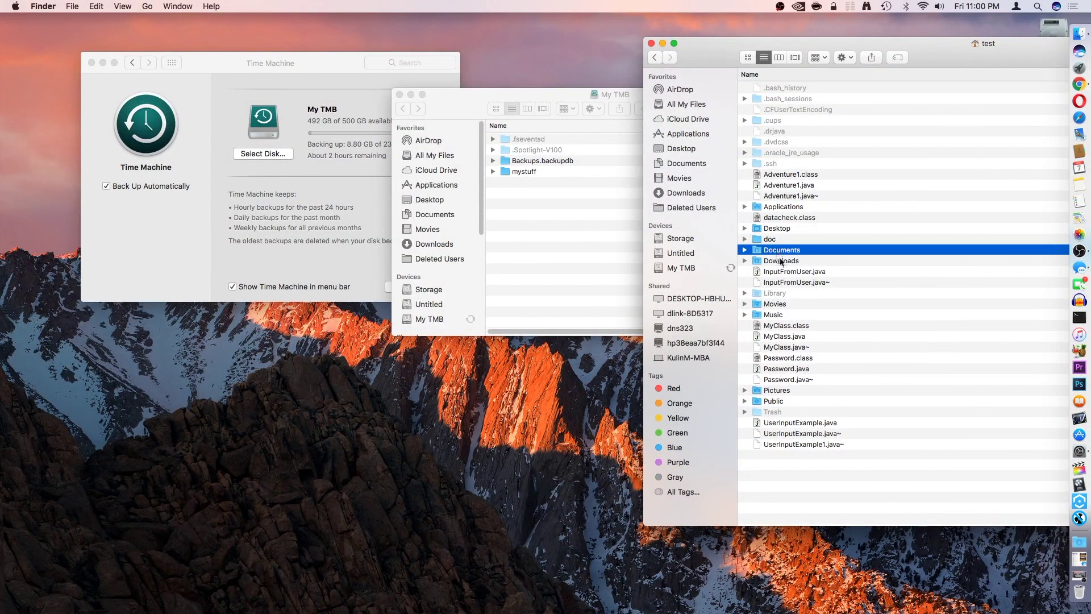
click(782, 263)
click(783, 305)
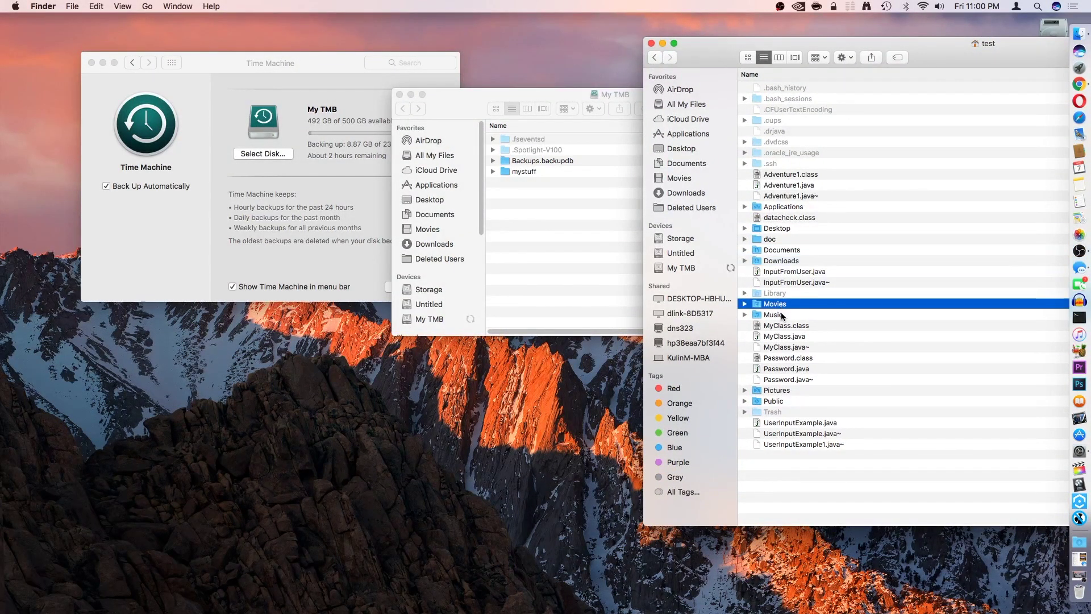
click(782, 315)
click(773, 391)
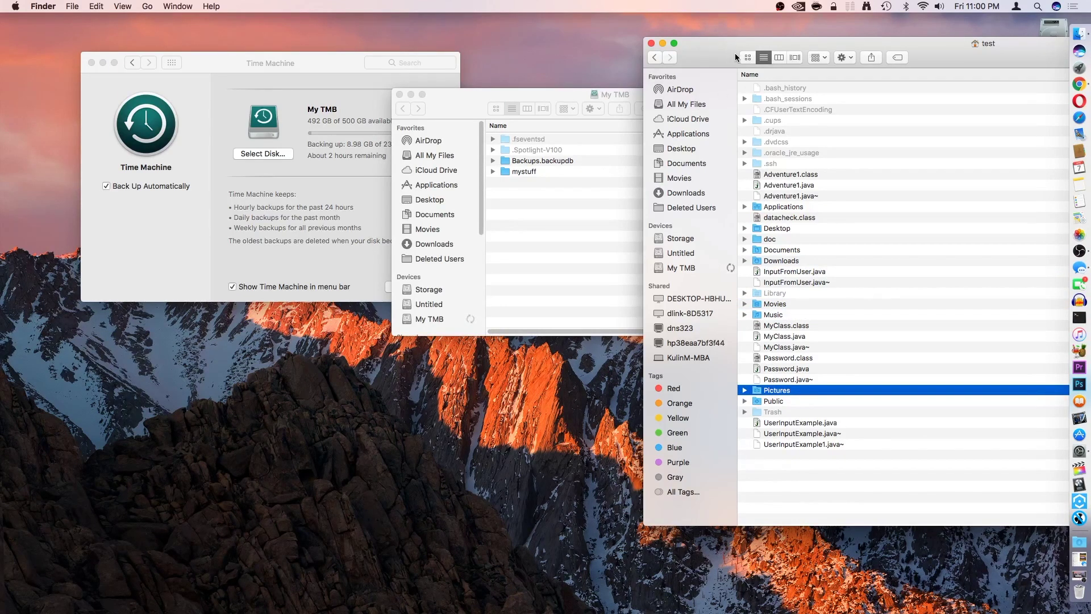
click(655, 56)
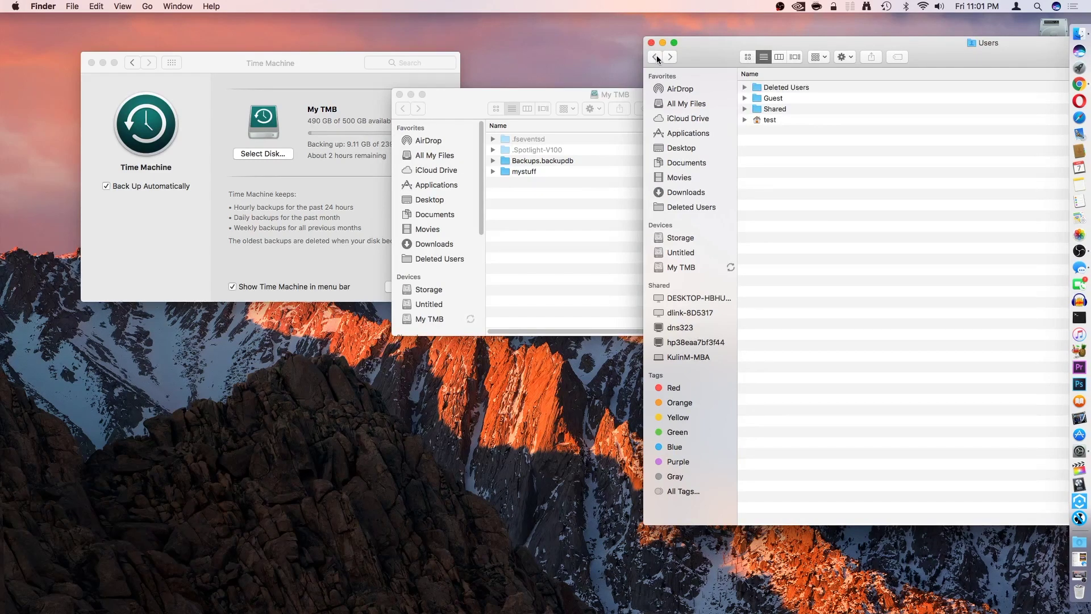
click(656, 55)
click(550, 245)
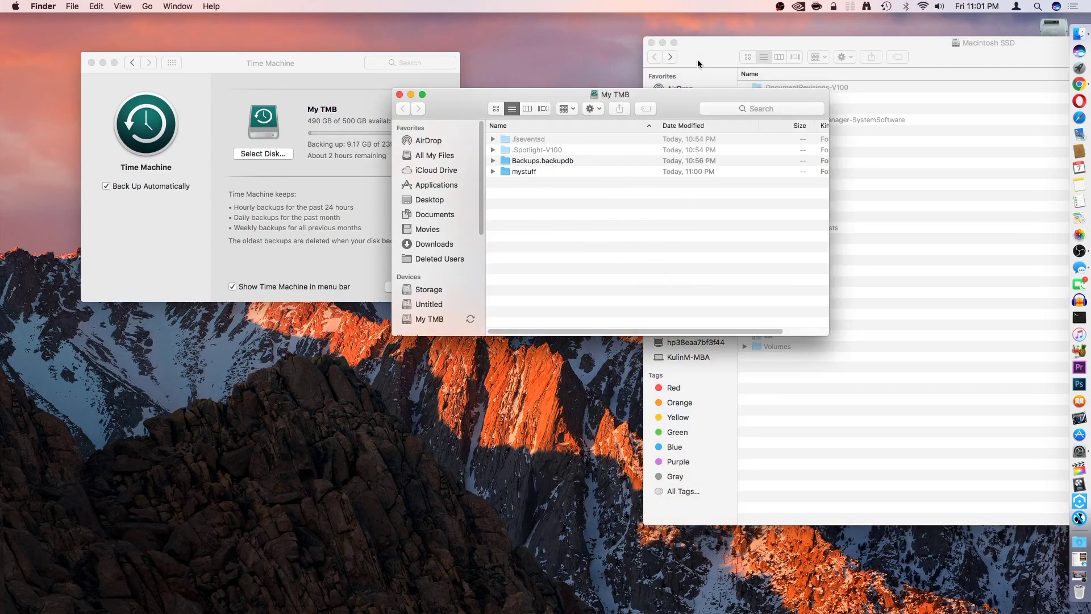